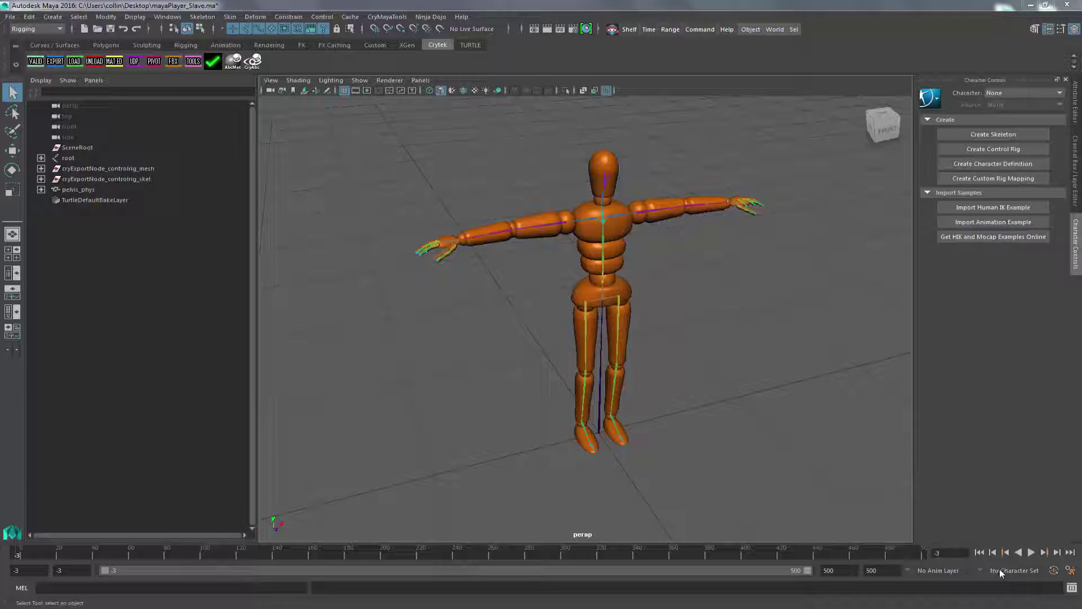
# Show the phys_mesh layer to examine the physics proxy meshes around the character, and hide the layer again
pyautogui.keyDown('alt'); pyautogui.moveTo(816, 428); pyautogui.dragTo(790, 436); pyautogui.keyUp('alt')
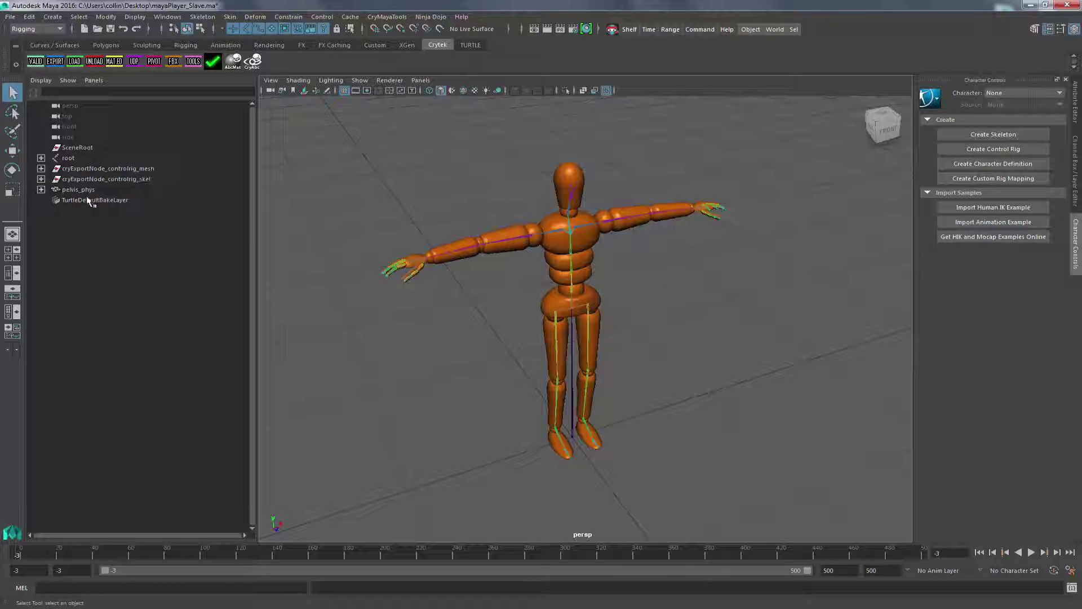
pyautogui.click(1076, 194)
pyautogui.click(894, 454)
pyautogui.keyDown('alt'); pyautogui.moveTo(719, 439); pyautogui.dragTo(705, 415); pyautogui.keyUp('alt')
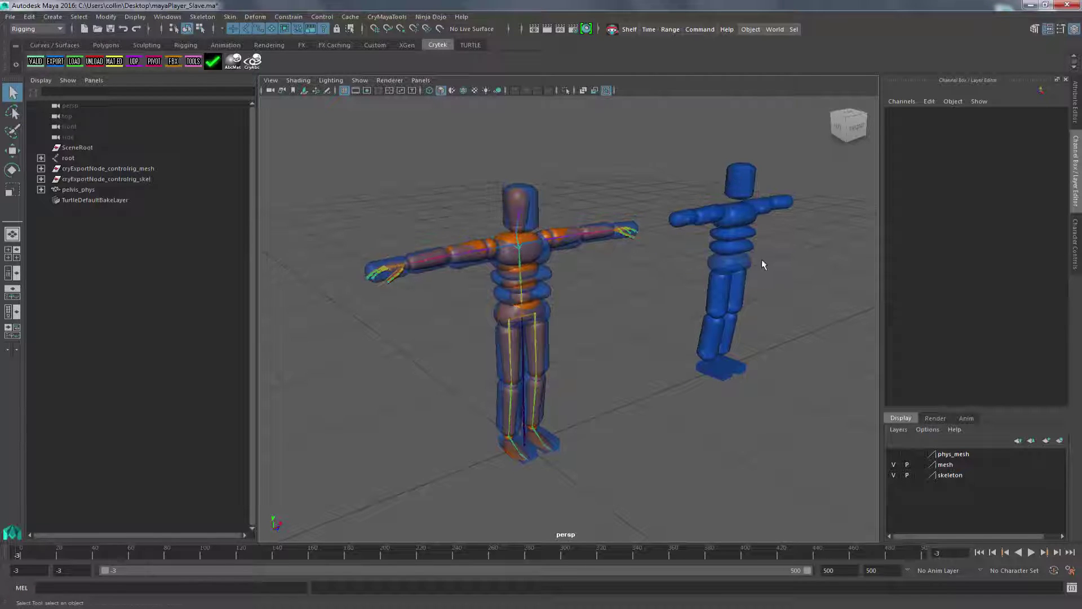
pyautogui.keyDown('alt'); pyautogui.moveTo(772, 286); pyautogui.dragTo(738, 302); pyautogui.keyUp('alt')
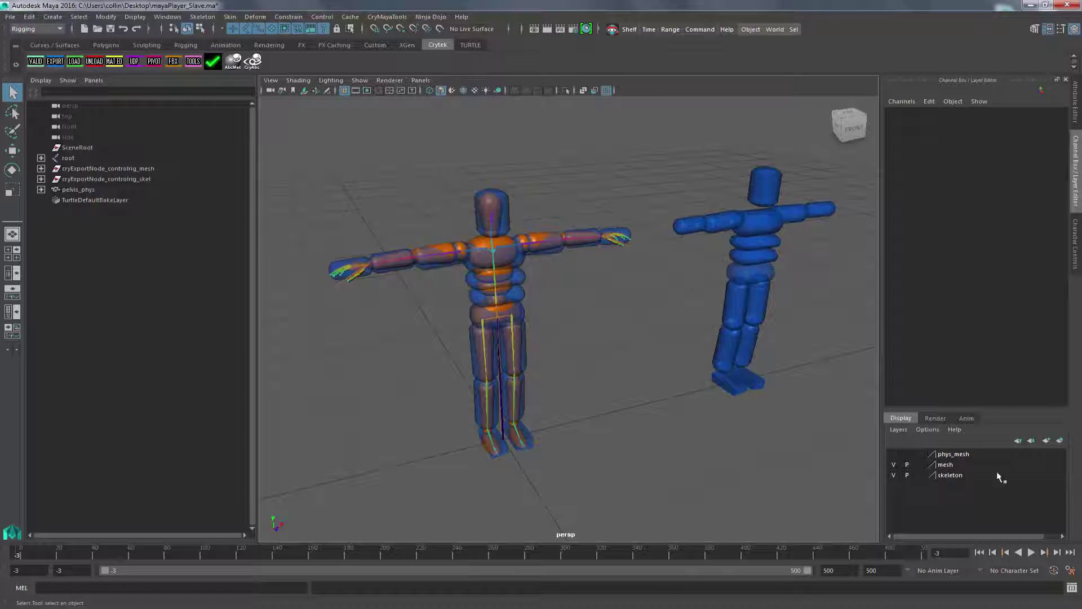
pyautogui.click(894, 454)
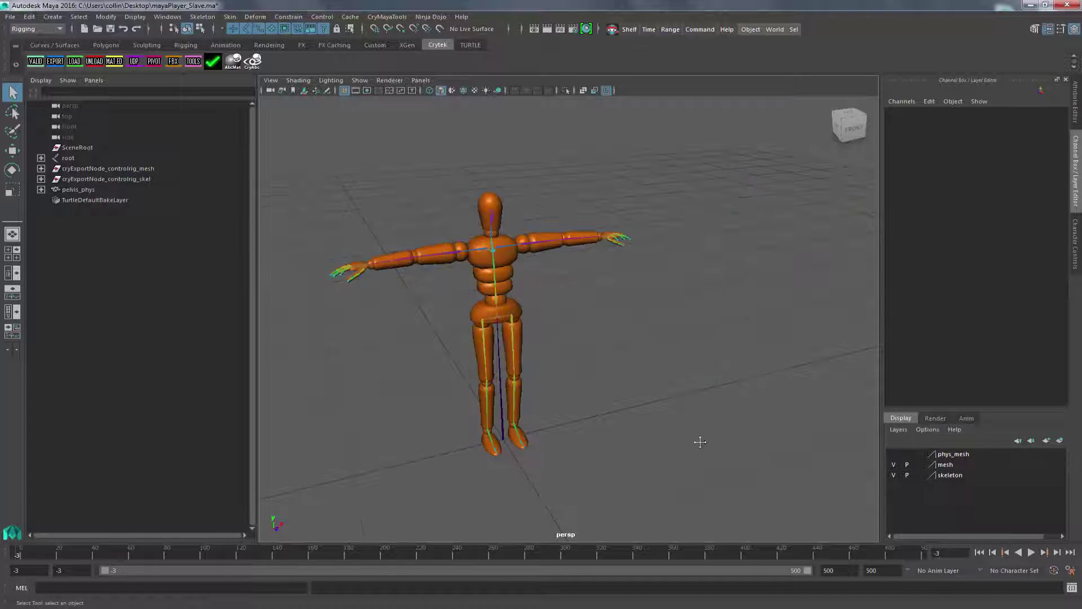
# Import the animation file idle_turn_45_lft_01.fbx from the Desktop into the current scene
pyautogui.keyDown('alt'); pyautogui.moveTo(700, 442); pyautogui.dragTo(742, 458, button='middle'); pyautogui.keyUp('alt')
pyautogui.keyDown('alt'); pyautogui.moveTo(743, 459); pyautogui.dragTo(779, 455, button='right'); pyautogui.keyUp('alt')
pyautogui.keyDown('alt'); pyautogui.moveTo(779, 456); pyautogui.dragTo(792, 435, button='middle'); pyautogui.keyUp('alt')
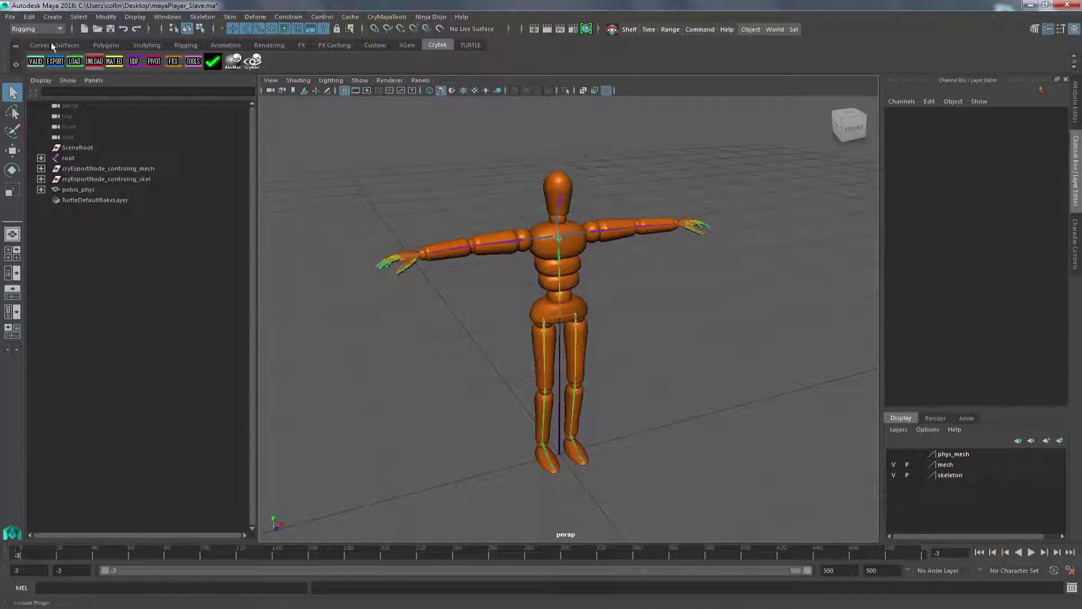
pyautogui.click(10, 16)
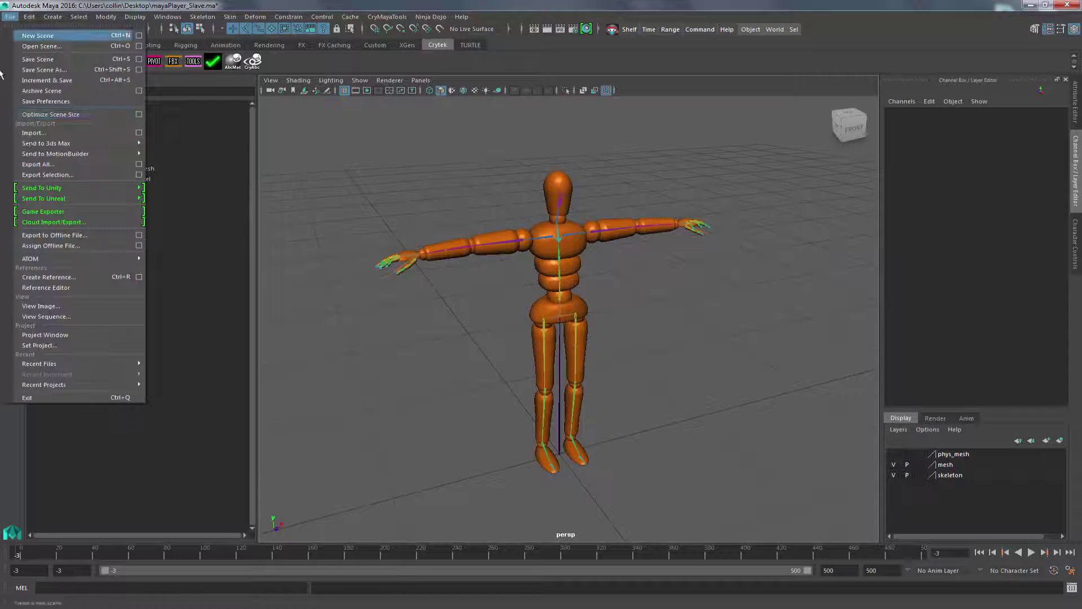
pyautogui.click(54, 133)
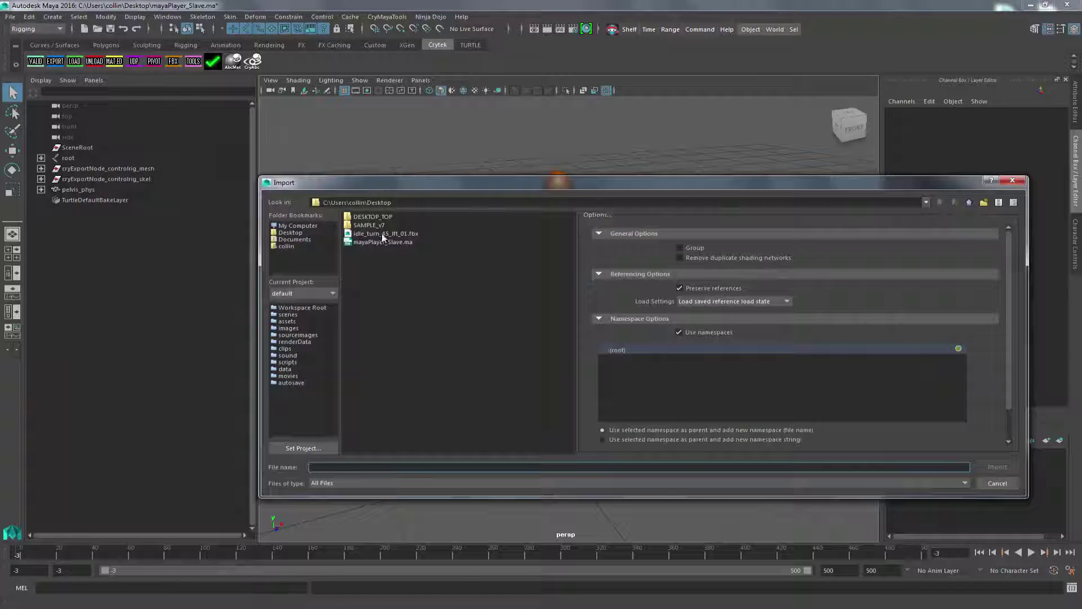
pyautogui.click(382, 235)
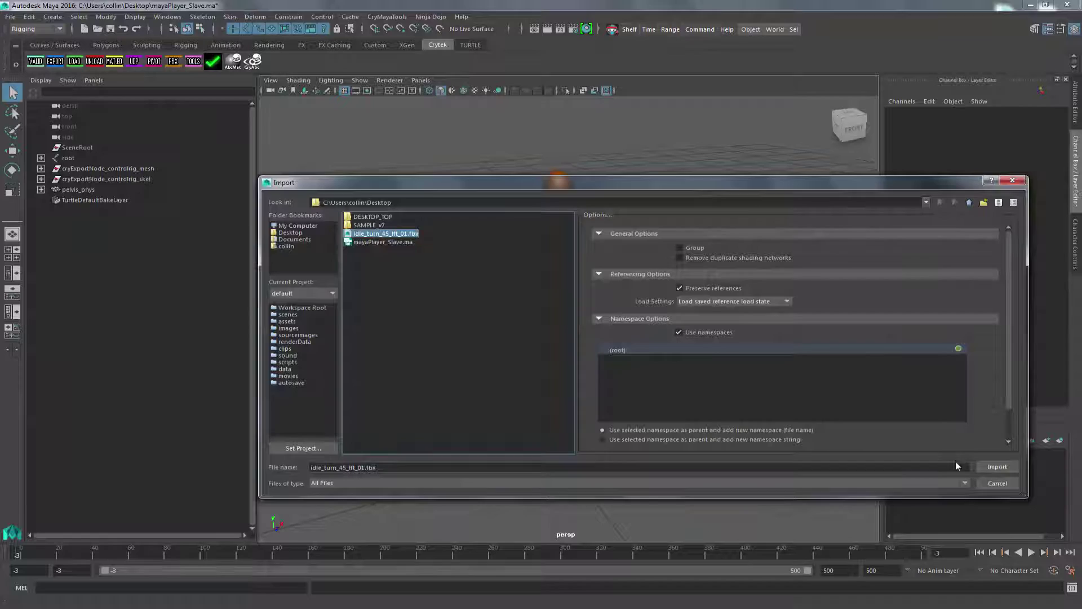
pyautogui.click(995, 466)
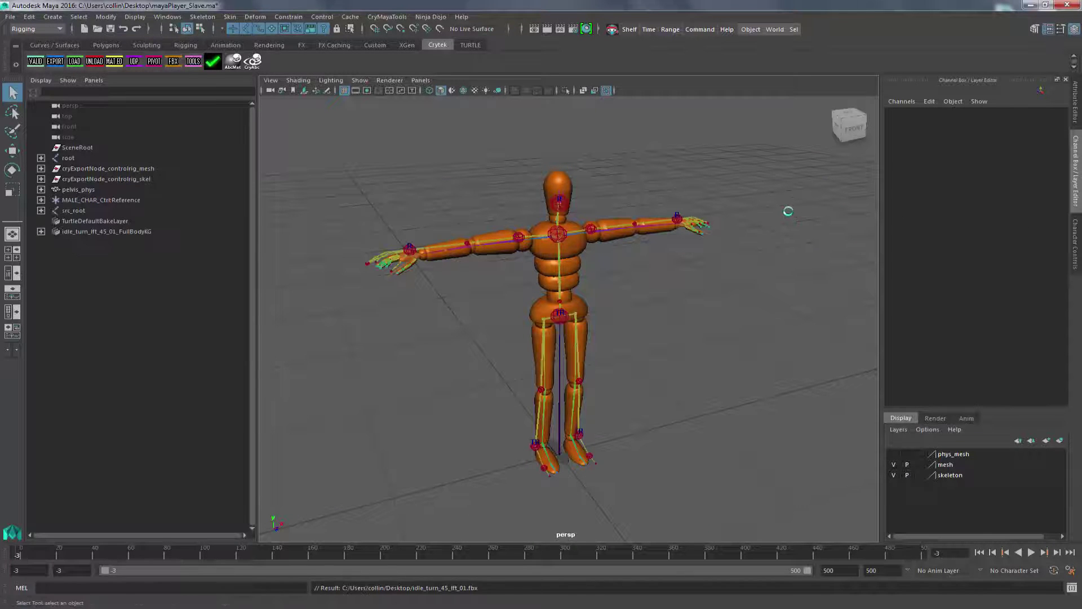
# Test the imported control rig by moving the left wrist effector, undo the move and deselect the effector
pyautogui.keyDown('alt'); pyautogui.moveTo(720, 343); pyautogui.dragTo(693, 348); pyautogui.keyUp('alt')
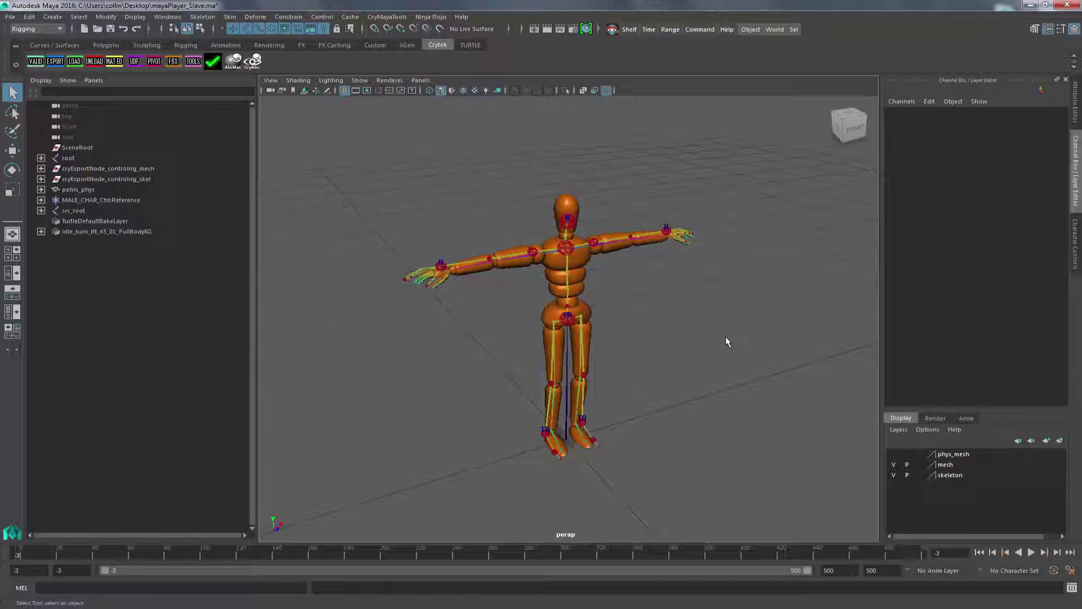
pyautogui.keyDown('alt'); pyautogui.moveTo(648, 224); pyautogui.dragTo(727, 349); pyautogui.keyUp('alt')
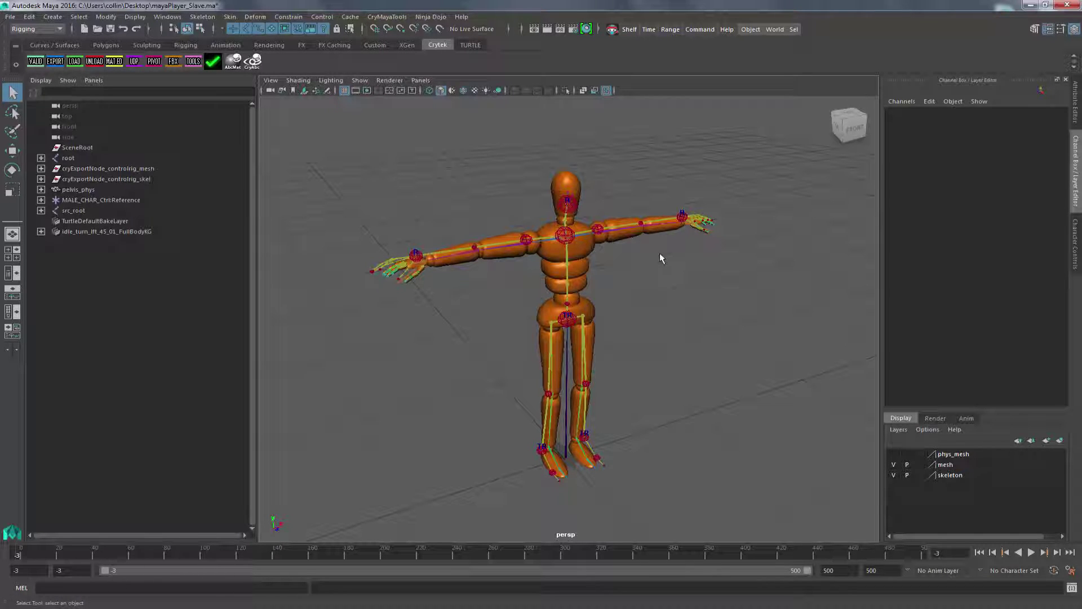
pyautogui.keyDown('alt'); pyautogui.moveTo(701, 271); pyautogui.dragTo(695, 268); pyautogui.keyUp('alt')
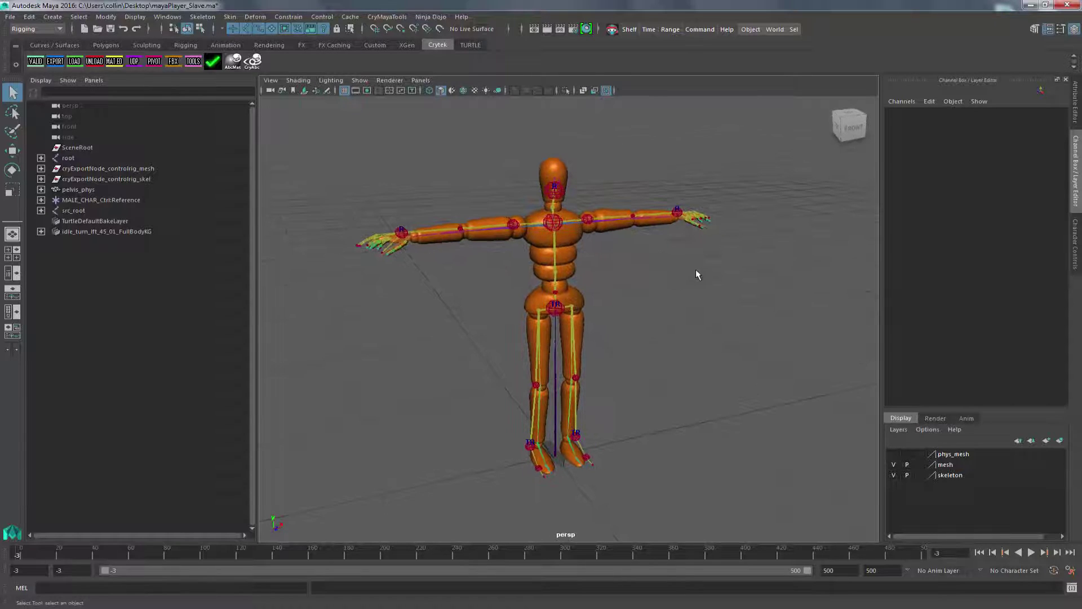
pyautogui.click(680, 211)
pyautogui.press('w')
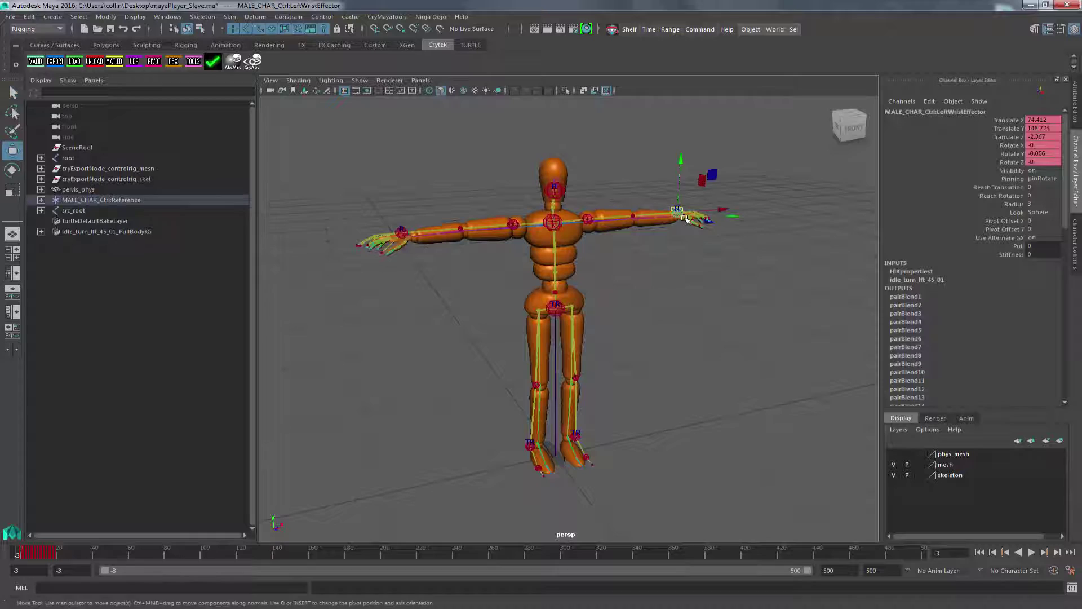
pyautogui.moveTo(681, 211); pyautogui.dragTo(653, 223)
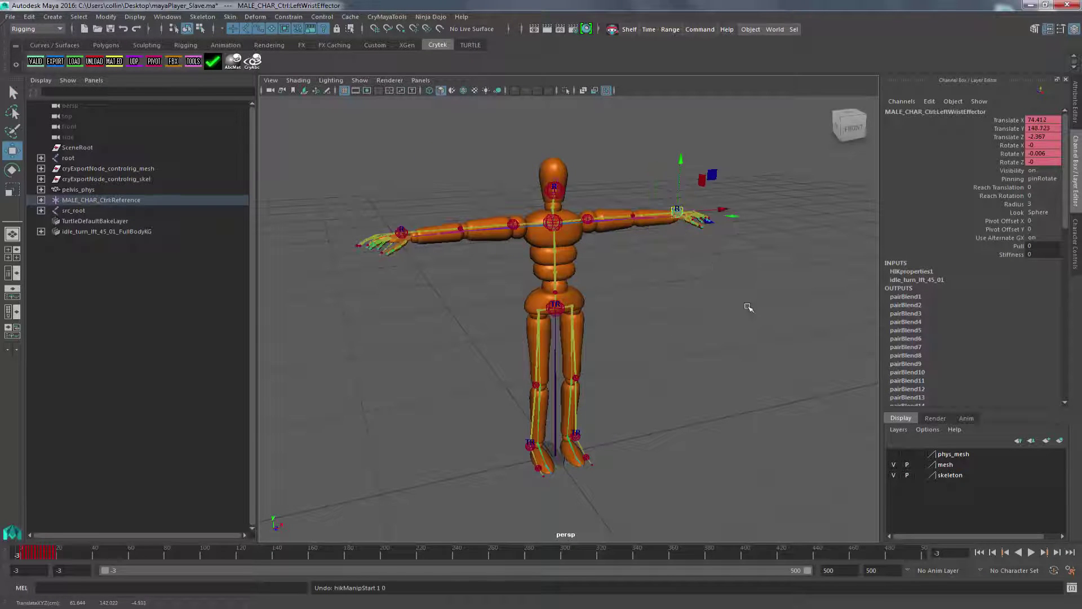
pyautogui.click(727, 319)
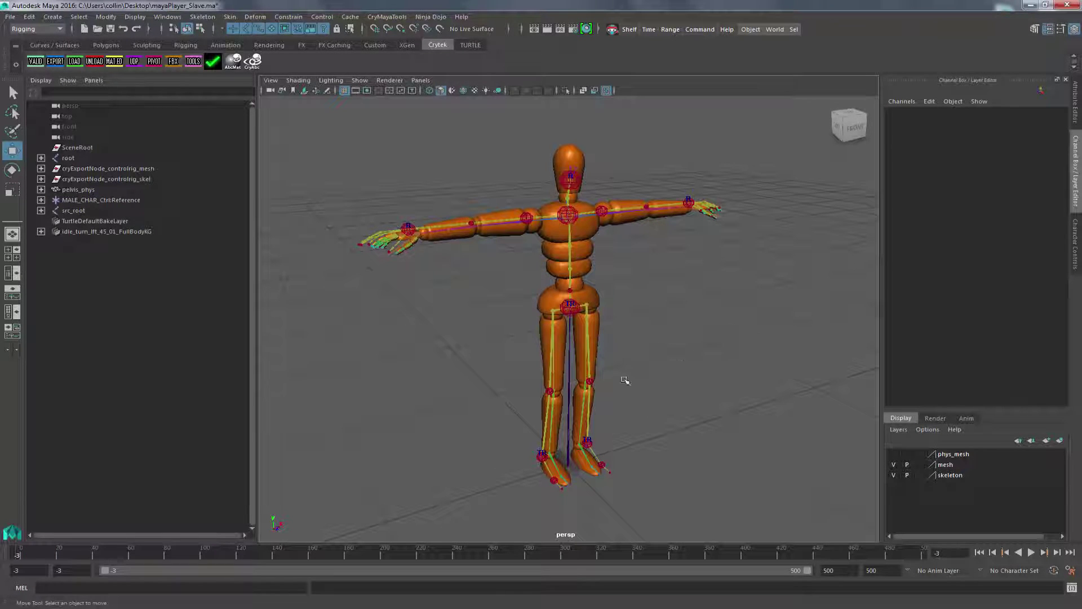
# Inspect the imported src_root skeleton and the character's own root joint by selecting each one, and clear the selection
pyautogui.click(71, 210)
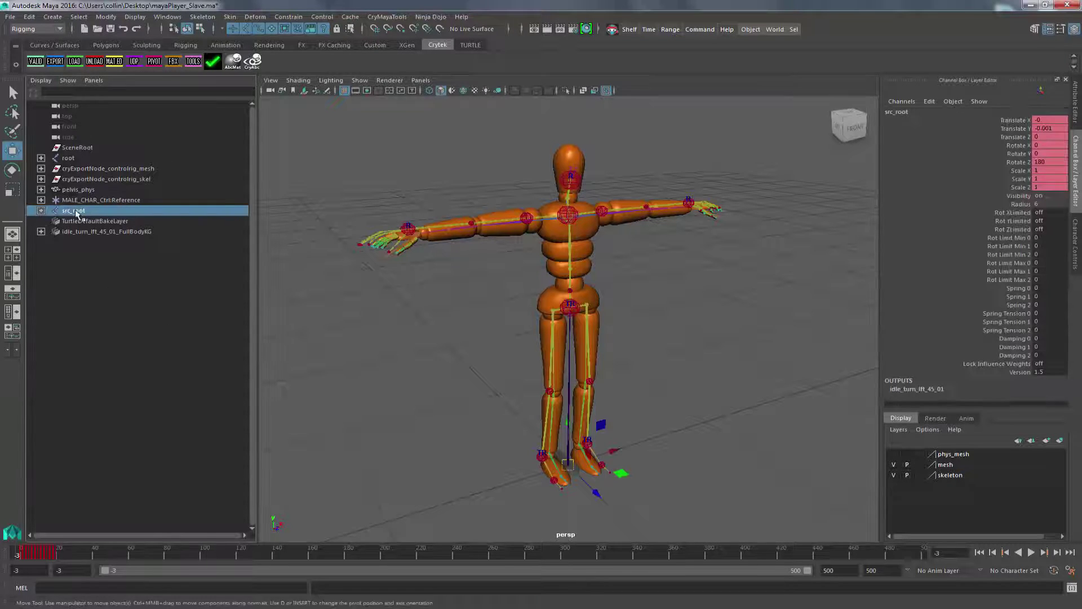
pyautogui.click(40, 211)
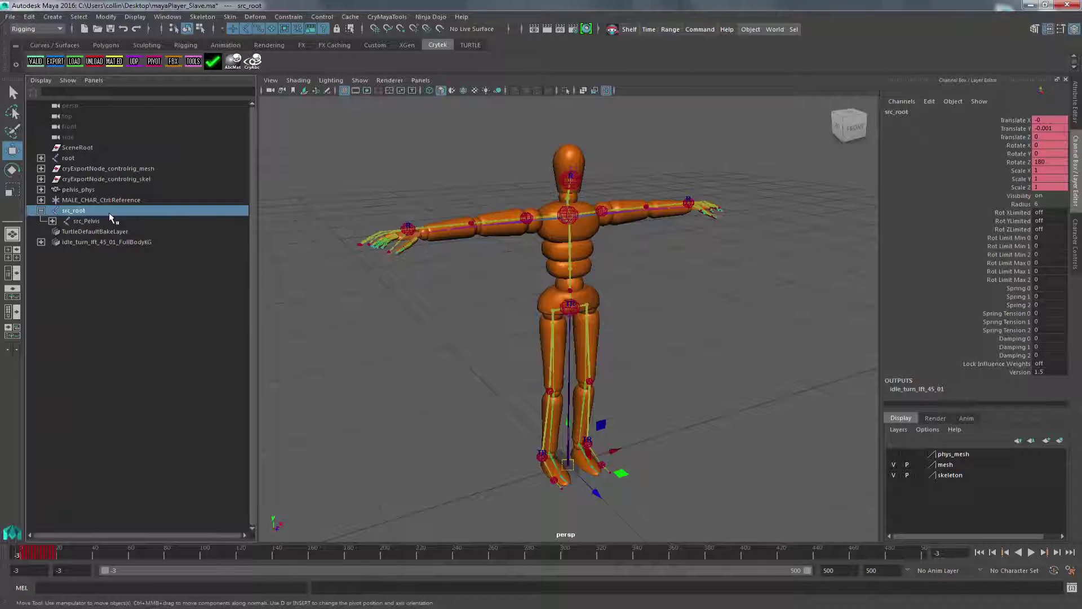
pyautogui.click(66, 159)
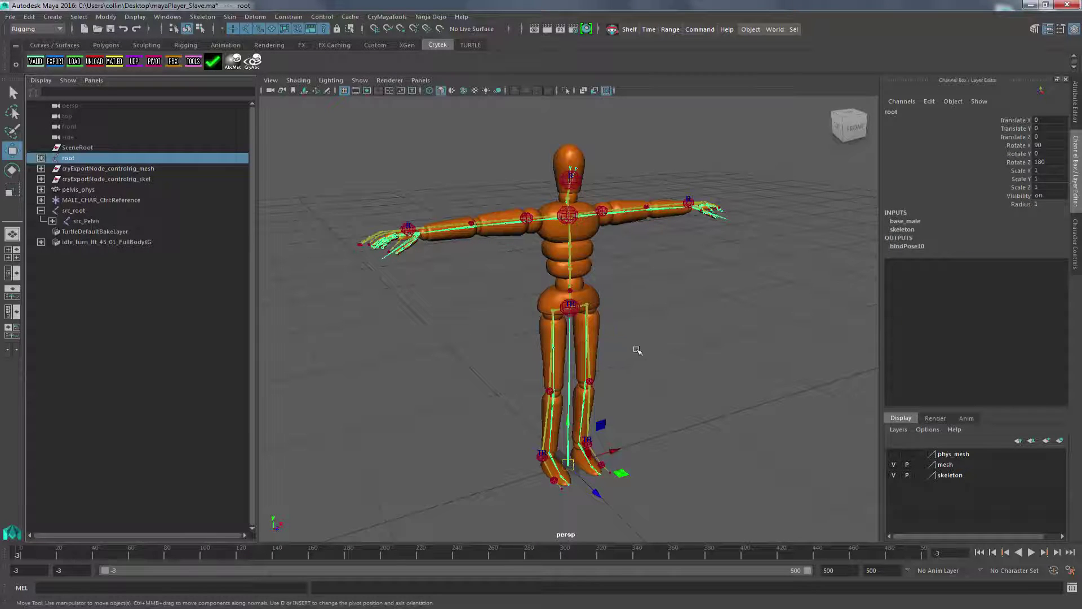
pyautogui.click(265, 263)
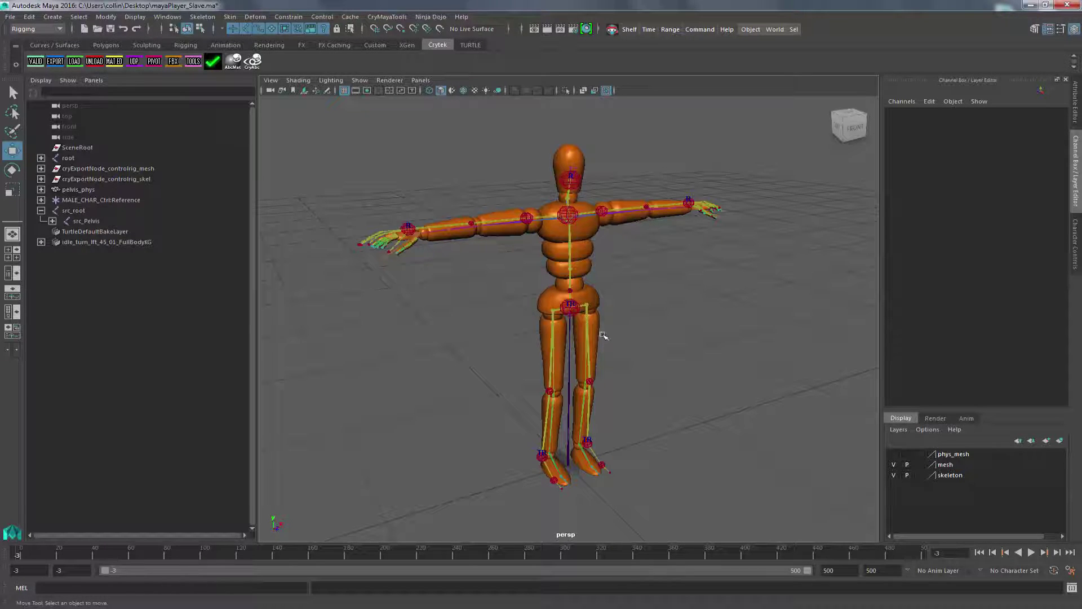
pyautogui.keyDown('alt'); pyautogui.moveTo(668, 350); pyautogui.dragTo(656, 355); pyautogui.keyUp('alt')
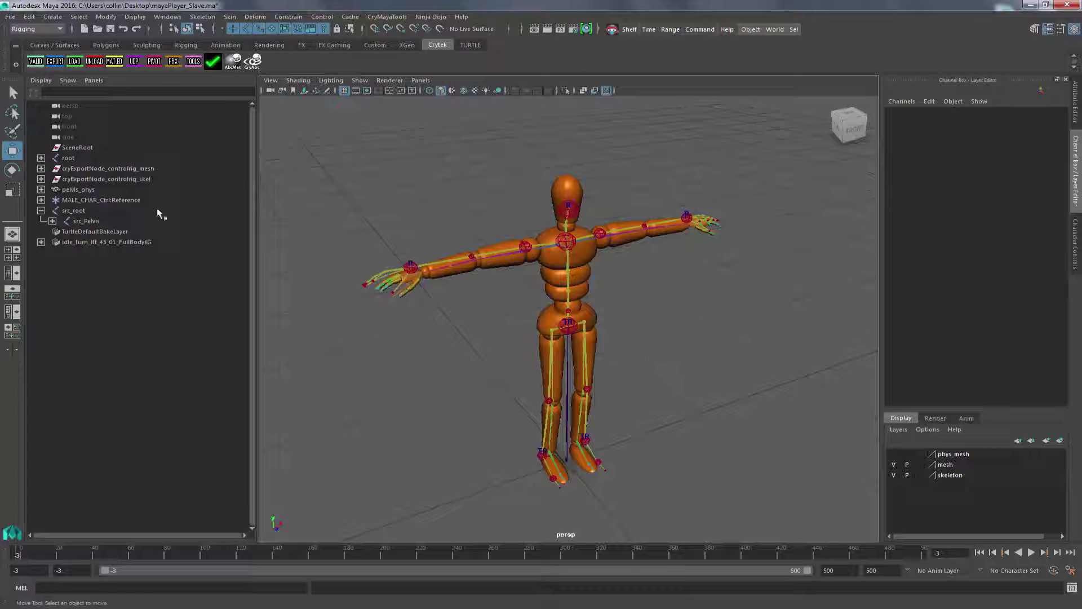
# Examine the full joint hierarchy beneath root, from the spine to the fingers, and collapse it again
pyautogui.click(41, 158)
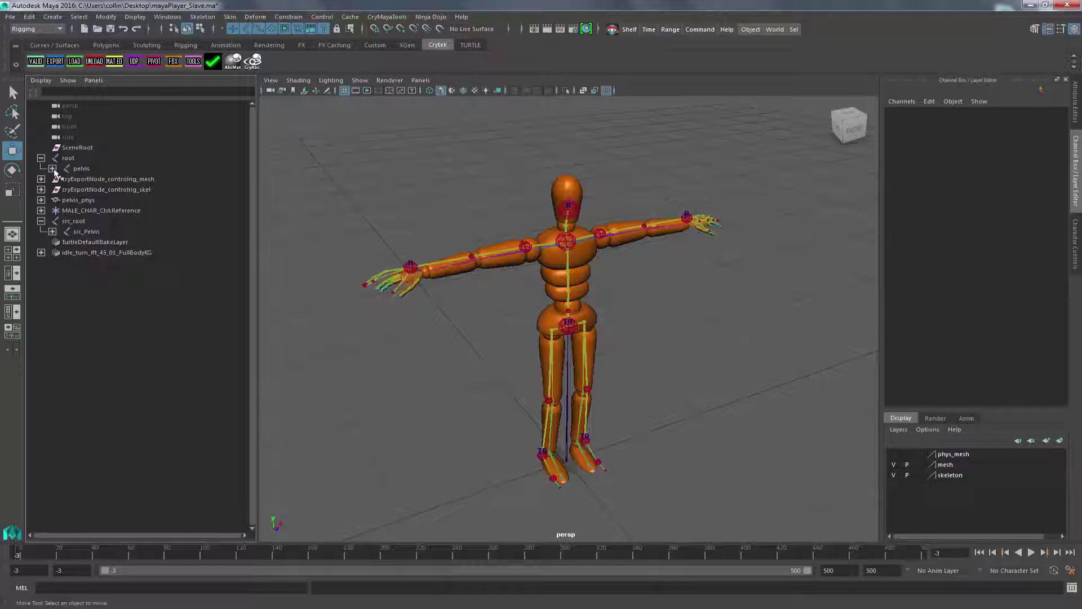
pyautogui.keyDown('shift'); pyautogui.click(52, 168); pyautogui.keyUp('shift')
pyautogui.scroll(-10, 185, 263)
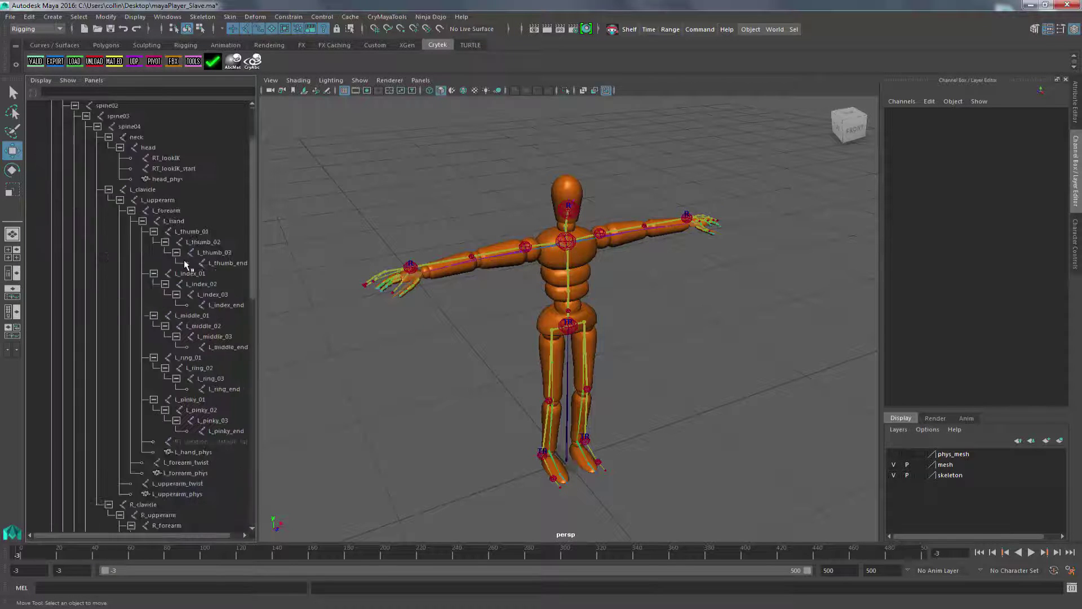
pyautogui.scroll(10, 185, 266)
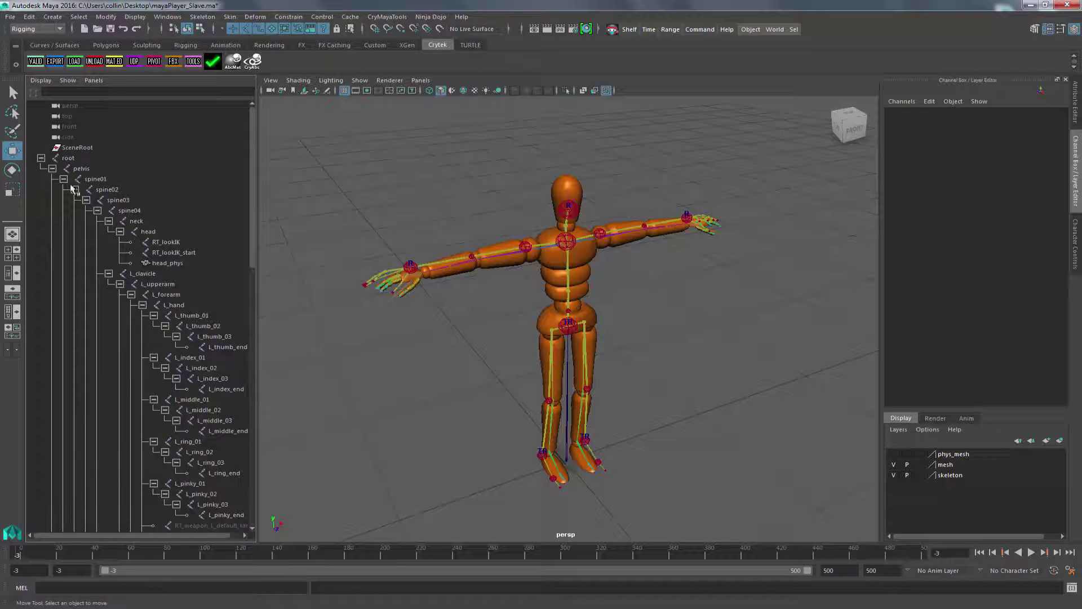
pyautogui.click(41, 158)
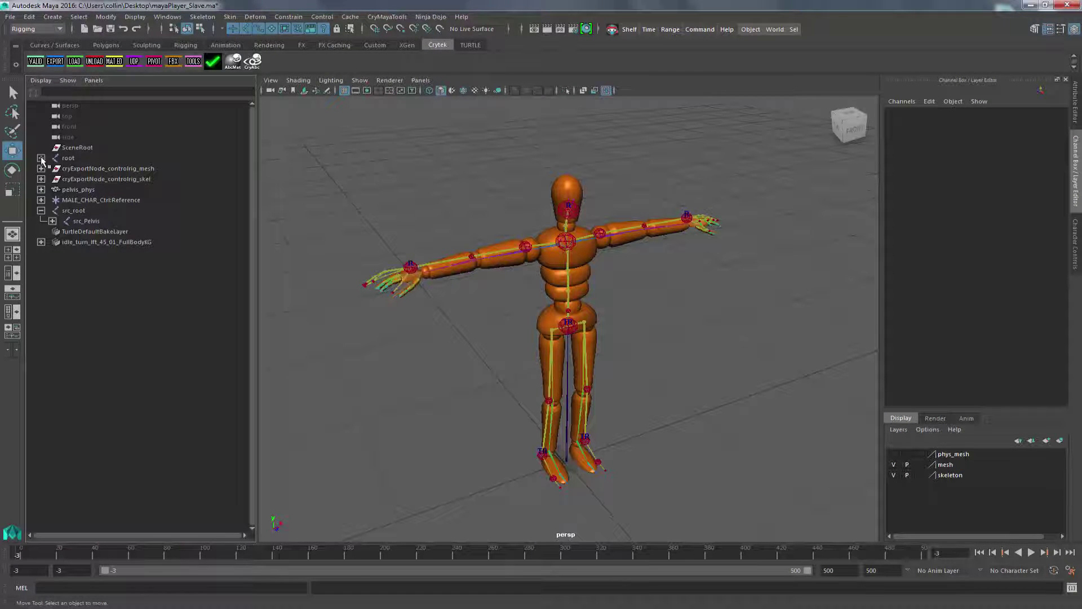
# Expand the root and src_root hierarchies in the Outliner to list the joints directly beneath pelvis and src_Pelvis
pyautogui.keyDown('shift'); pyautogui.click(42, 158); pyautogui.keyUp('shift')
pyautogui.click(41, 158)
pyautogui.click(41, 158)
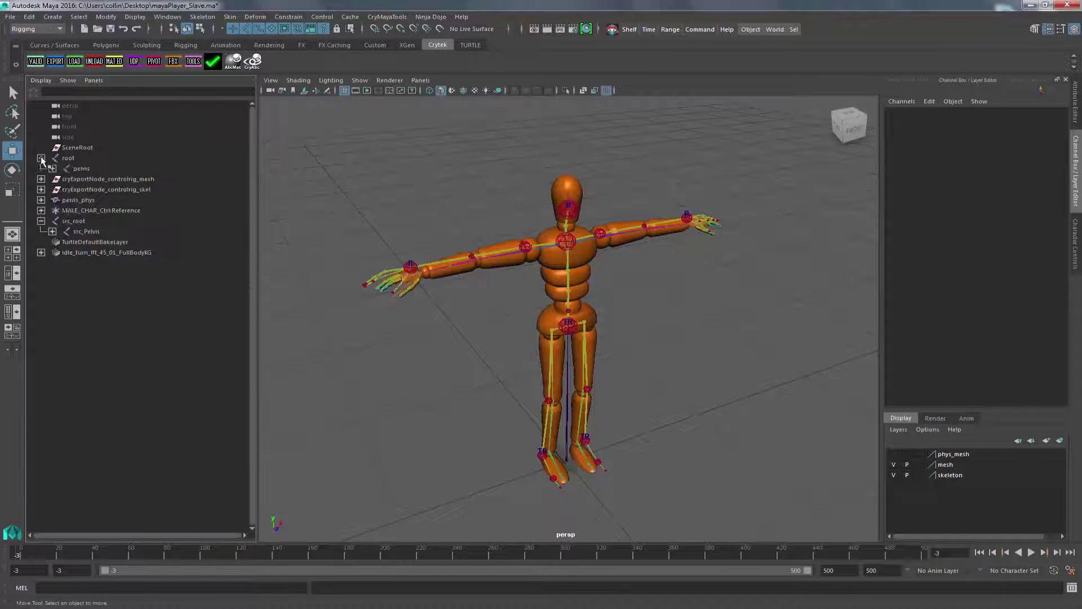
pyautogui.click(52, 168)
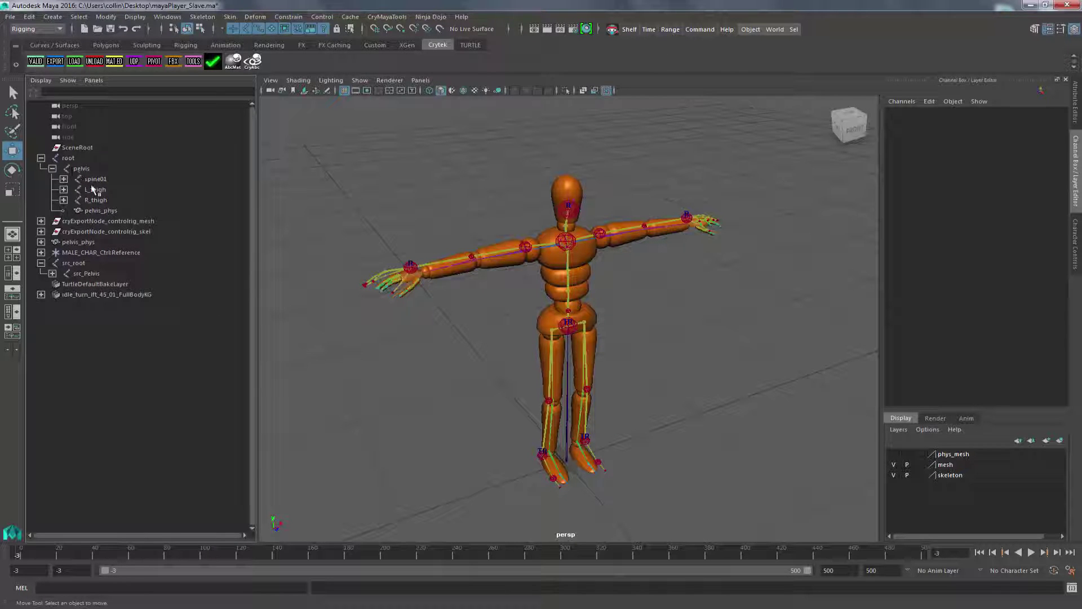
pyautogui.click(52, 273)
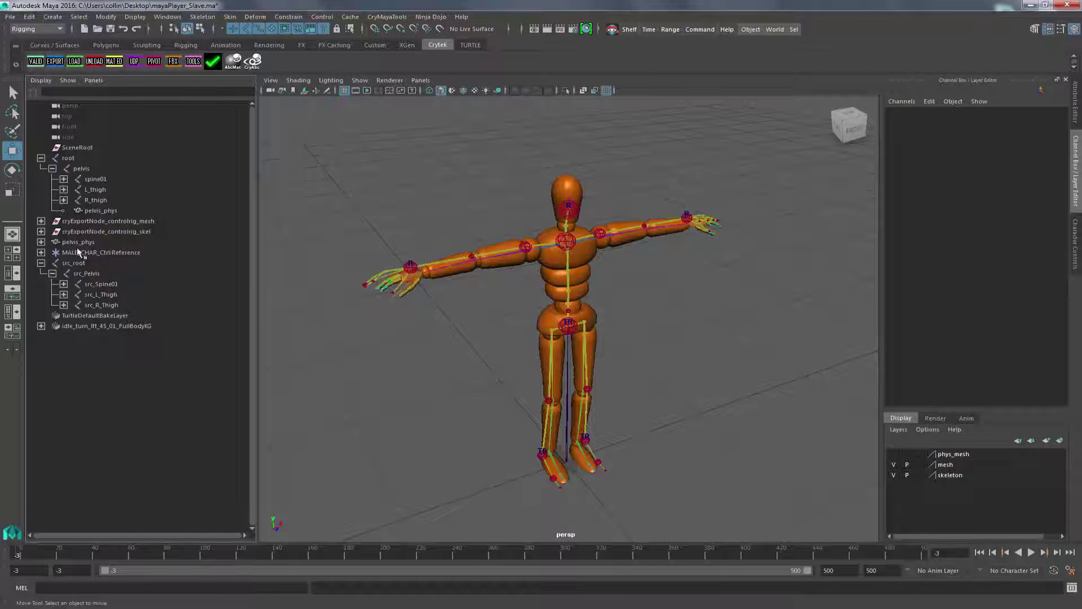
pyautogui.keyDown('alt'); pyautogui.moveTo(719, 396); pyautogui.dragTo(693, 399); pyautogui.keyUp('alt')
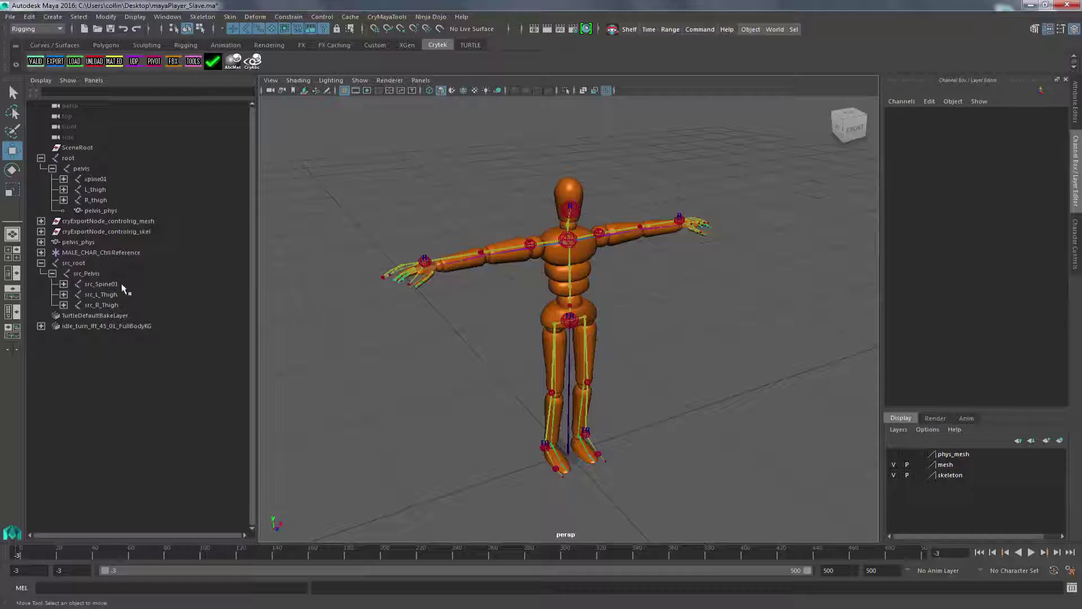
# Select src_Pelvis followed by the character's pelvis joint, and reset the Parent Constraint options to their default settings
pyautogui.click(92, 274)
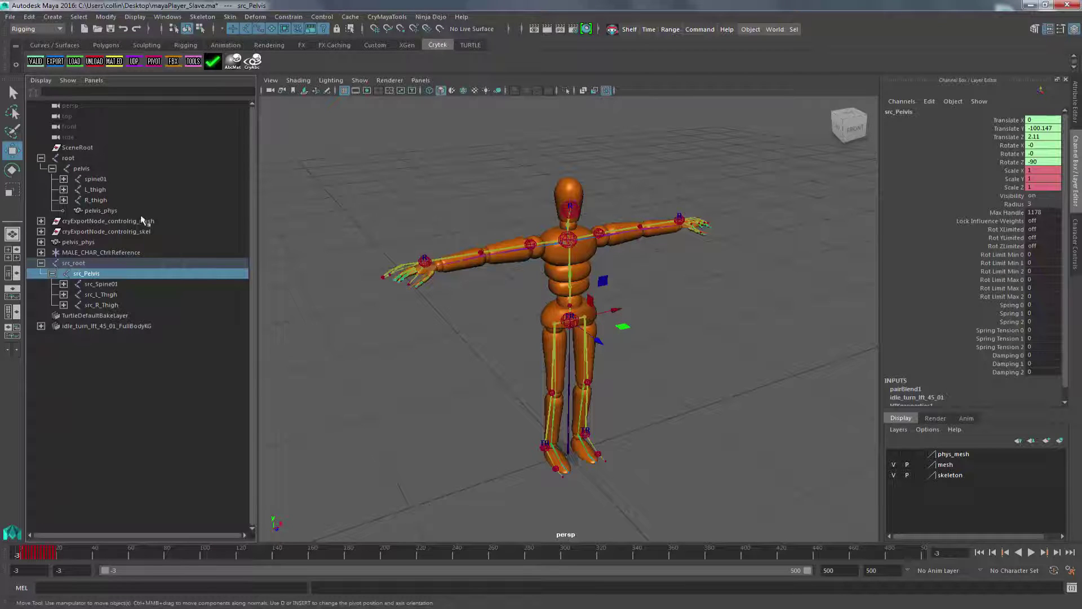
pyautogui.keyDown('ctrl'); pyautogui.click(81, 169); pyautogui.keyUp('ctrl')
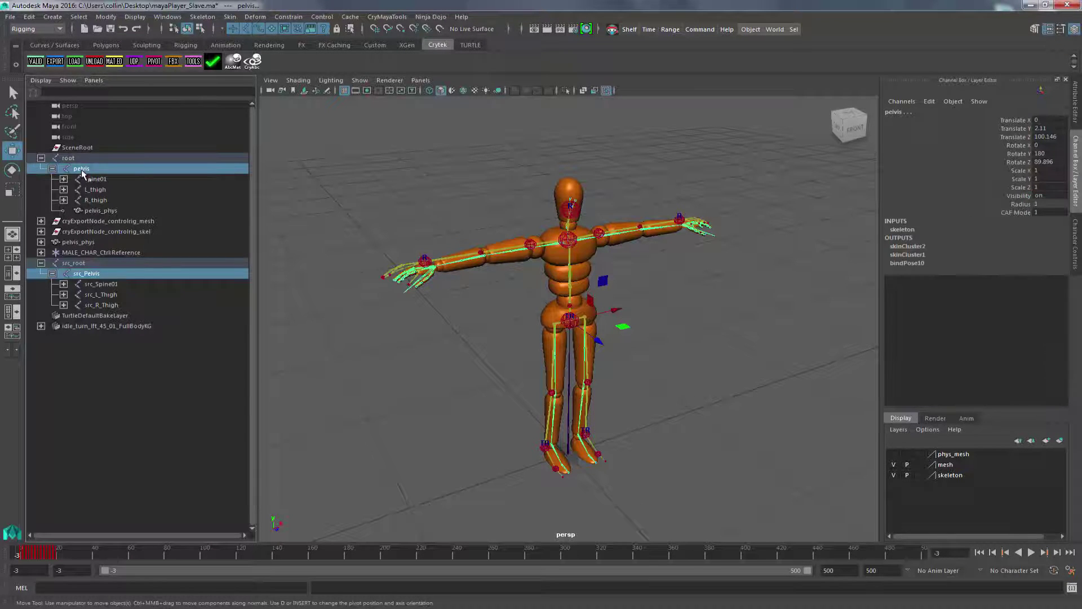
pyautogui.click(42, 30)
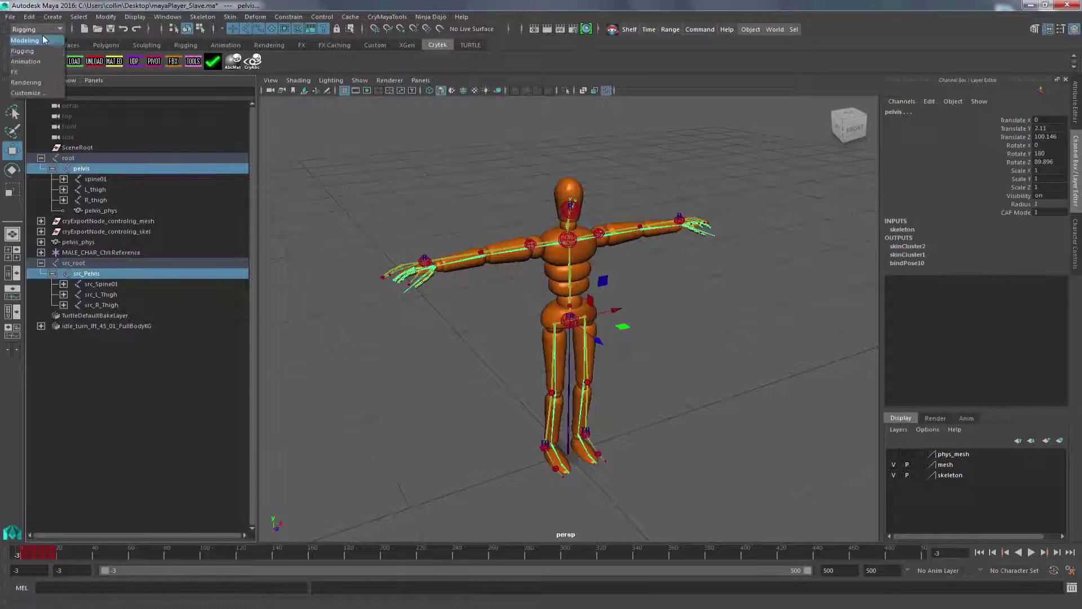
pyautogui.click(32, 51)
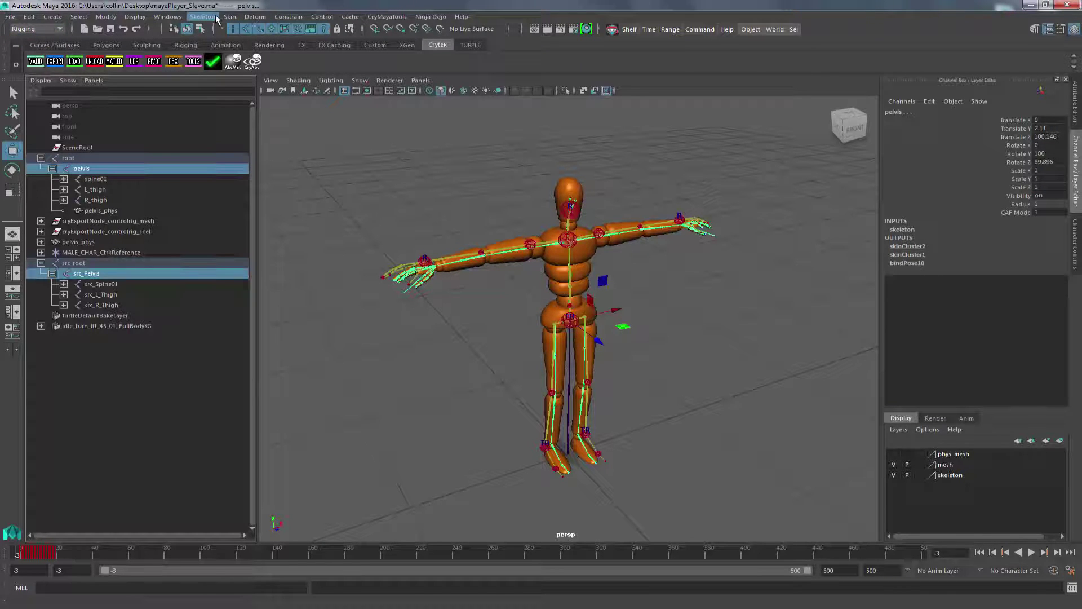
pyautogui.click(290, 17)
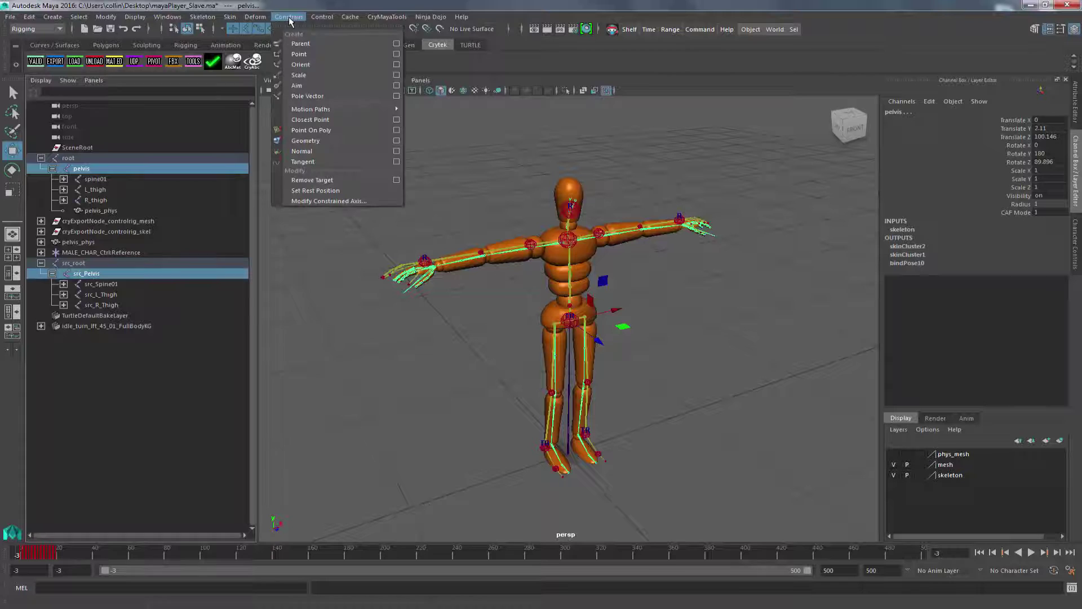
pyautogui.click(396, 43)
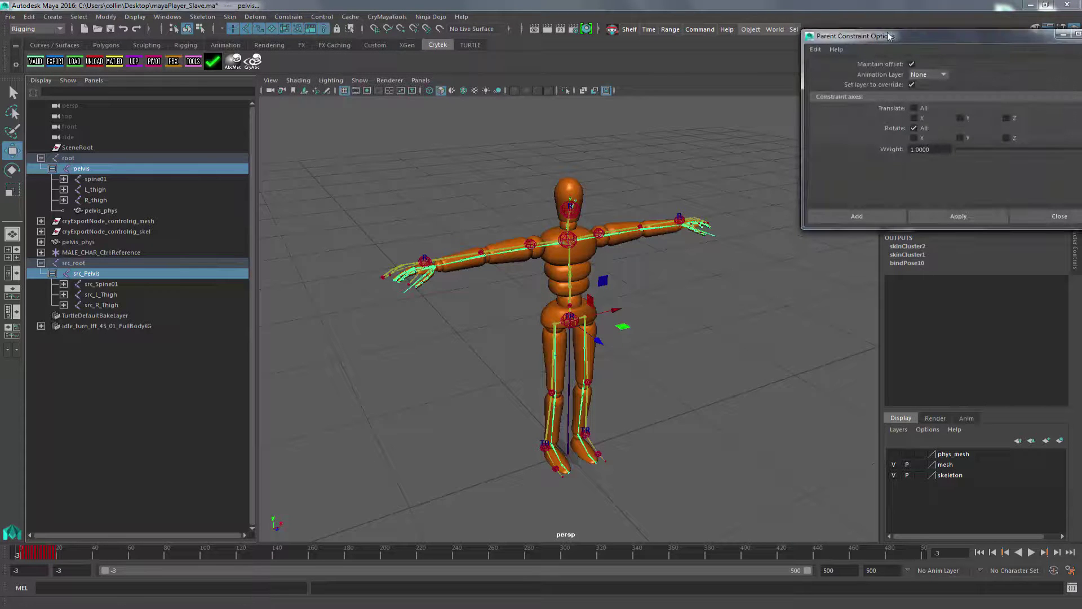
pyautogui.moveTo(889, 36); pyautogui.dragTo(607, 119)
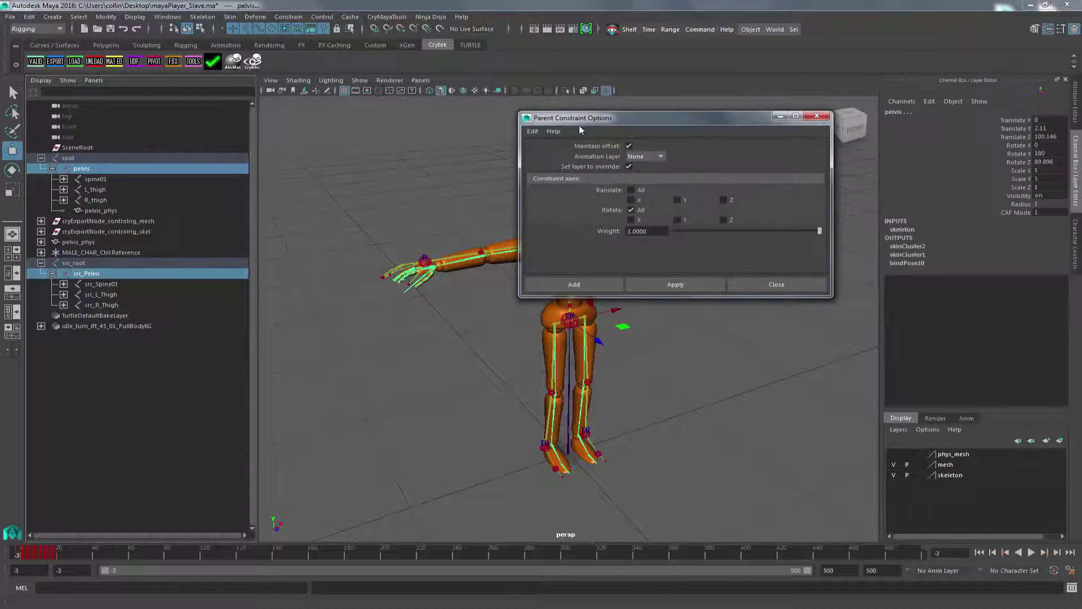
pyautogui.click(533, 130)
pyautogui.click(570, 154)
pyautogui.moveTo(706, 117); pyautogui.dragTo(905, 152)
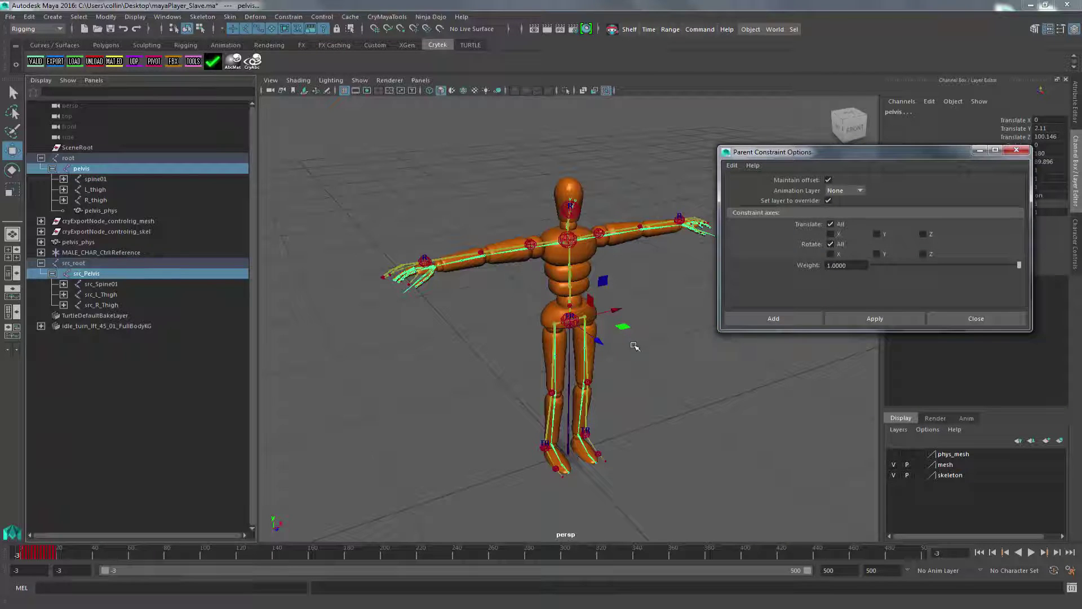
# Try limiting the constraint's translation to the X and Z axes, and restore translation on all axes
pyautogui.keyDown('alt'); pyautogui.moveTo(654, 361); pyautogui.dragTo(647, 315, button='middle'); pyautogui.keyUp('alt')
pyautogui.keyDown('alt'); pyautogui.moveTo(647, 314); pyautogui.dragTo(713, 383, button='right'); pyautogui.keyUp('alt')
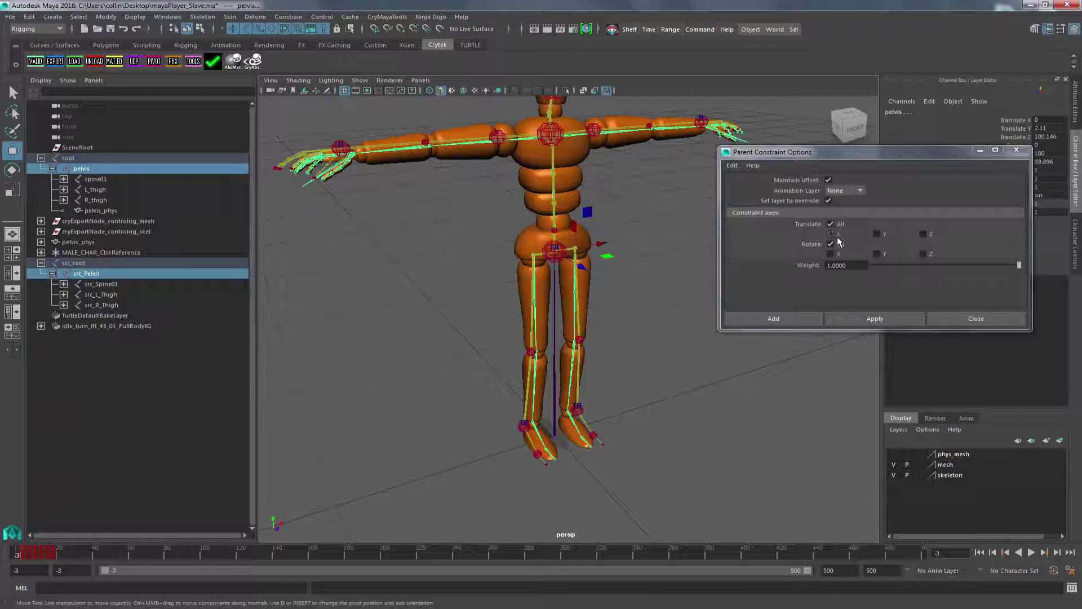
pyautogui.click(830, 224)
pyautogui.click(831, 233)
pyautogui.click(922, 235)
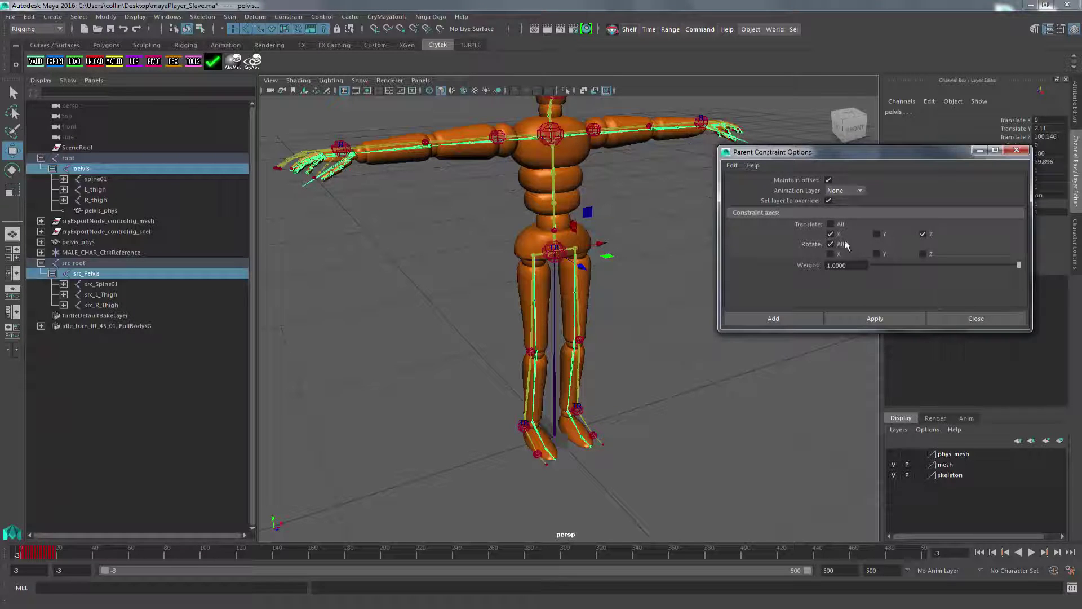
pyautogui.click(838, 225)
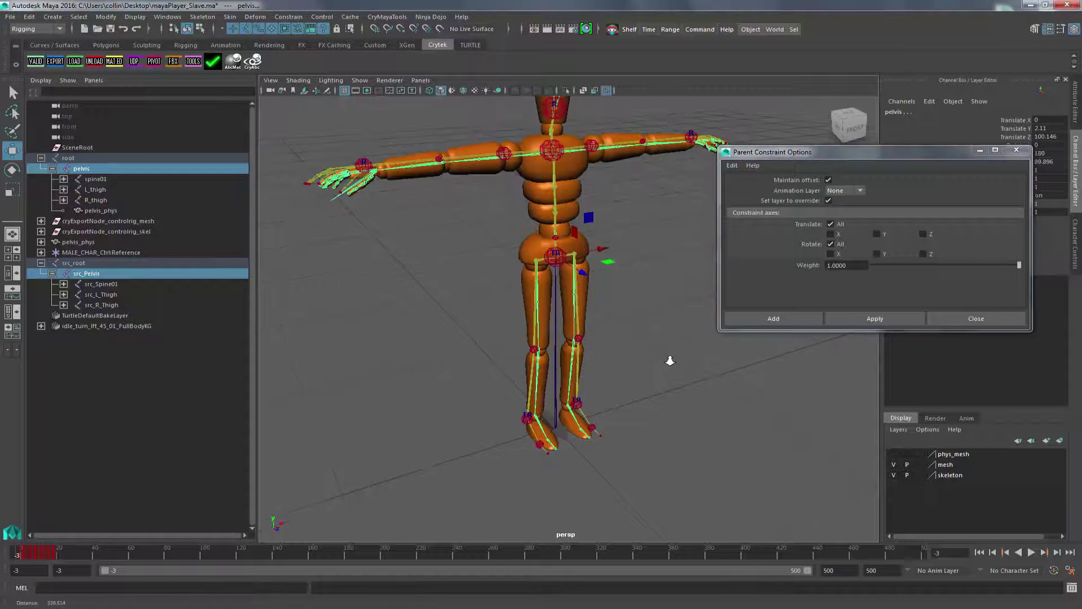
# Parent-constrain pelvis to src_Pelvis with all translate and rotate axes and offset maintained, and play the animation to check it
pyautogui.click(882, 319)
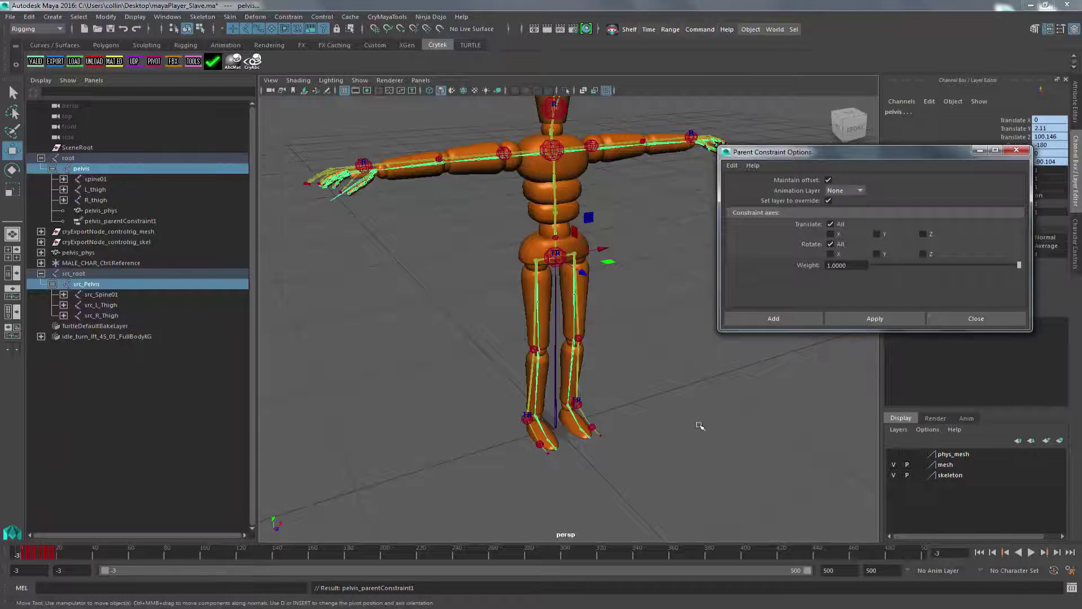
pyautogui.keyDown('alt'); pyautogui.moveTo(699, 425); pyautogui.dragTo(564, 338); pyautogui.keyUp('alt')
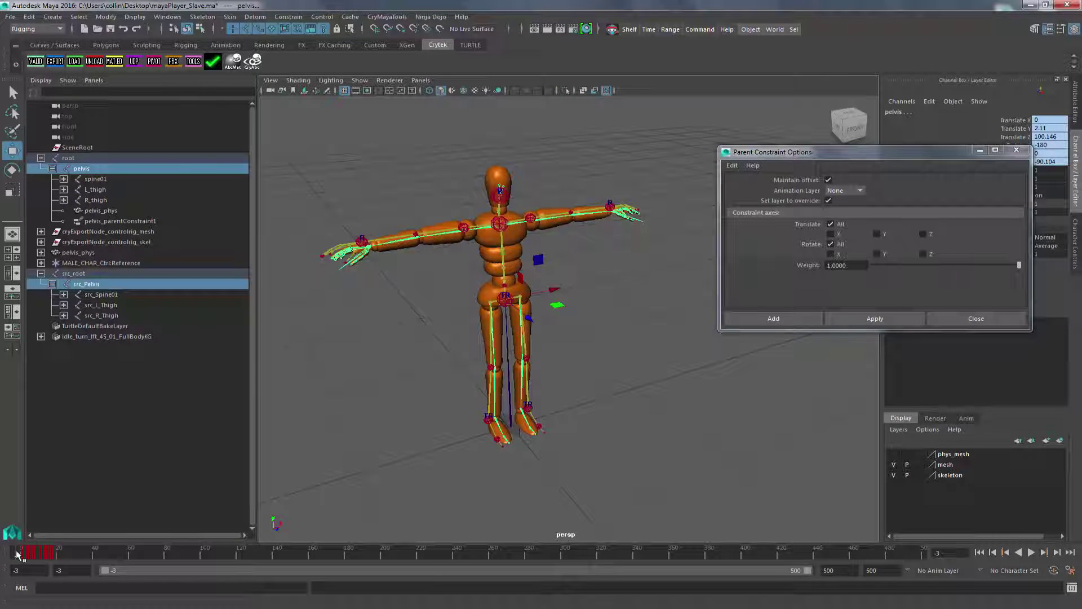
pyautogui.hotkey('alt', 'v')
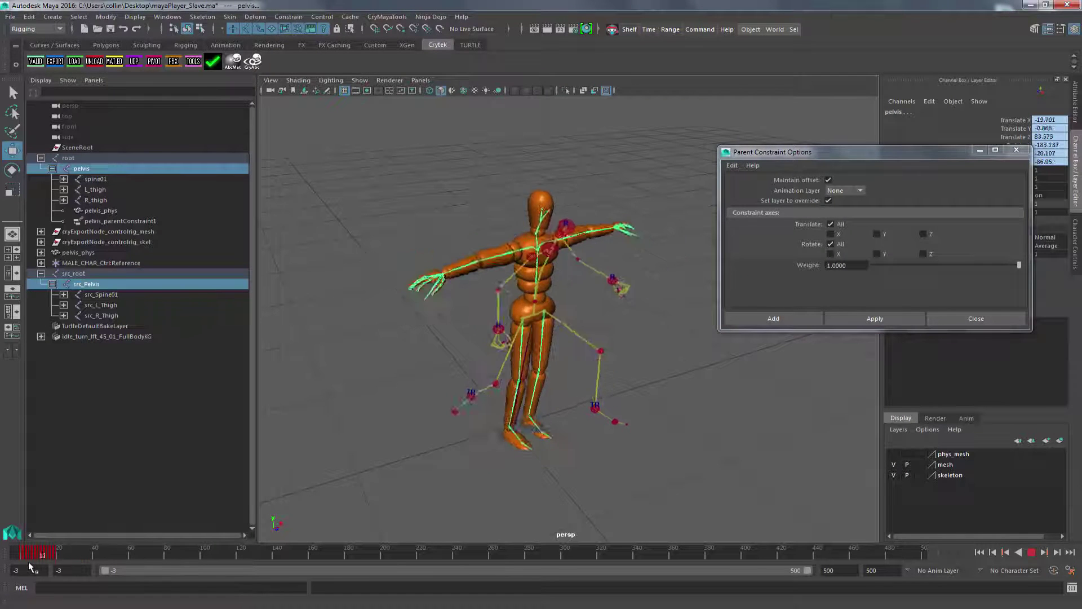
pyautogui.moveTo(37, 563); pyautogui.dragTo(3, 561)
pyautogui.keyDown('alt'); pyautogui.moveTo(488, 366); pyautogui.dragTo(515, 365, button='right'); pyautogui.keyUp('alt')
pyautogui.keyDown('alt'); pyautogui.moveTo(514, 365); pyautogui.dragTo(616, 389, button='middle'); pyautogui.keyUp('alt')
pyautogui.keyDown('alt'); pyautogui.moveTo(616, 389); pyautogui.dragTo(674, 414, button='right'); pyautogui.keyUp('alt')
pyautogui.keyDown('alt'); pyautogui.moveTo(673, 413); pyautogui.dragTo(657, 409, button='middle'); pyautogui.keyUp('alt')
pyautogui.keyDown('alt'); pyautogui.moveTo(656, 408); pyautogui.dragTo(641, 398, button='right'); pyautogui.keyUp('alt')
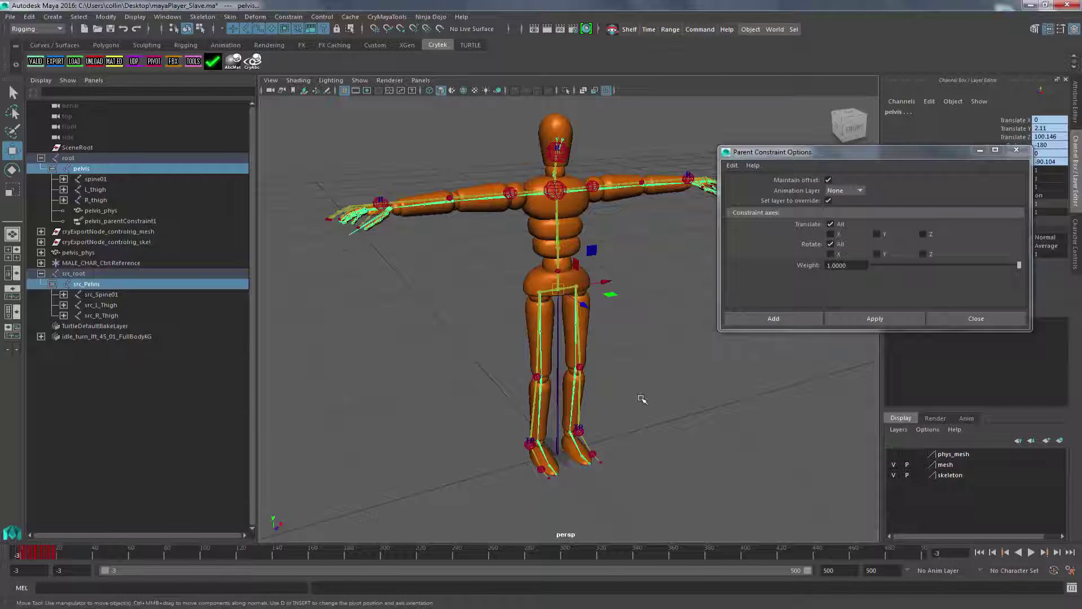
pyautogui.click(1017, 151)
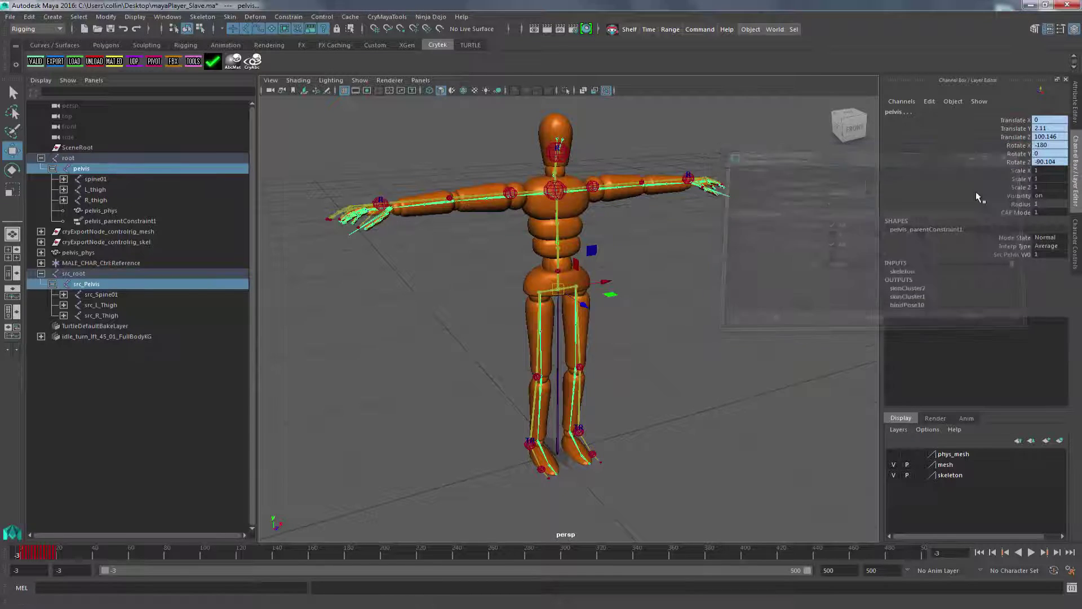
# Parent-constrain L_thigh to src_L_Thigh with translation turned off, all rotate axes on and offset maintained
pyautogui.keyDown('alt'); pyautogui.moveTo(719, 242); pyautogui.dragTo(759, 284, button='right'); pyautogui.keyUp('alt')
pyautogui.keyDown('alt'); pyautogui.moveTo(759, 284); pyautogui.dragTo(770, 309, button='middle'); pyautogui.keyUp('alt')
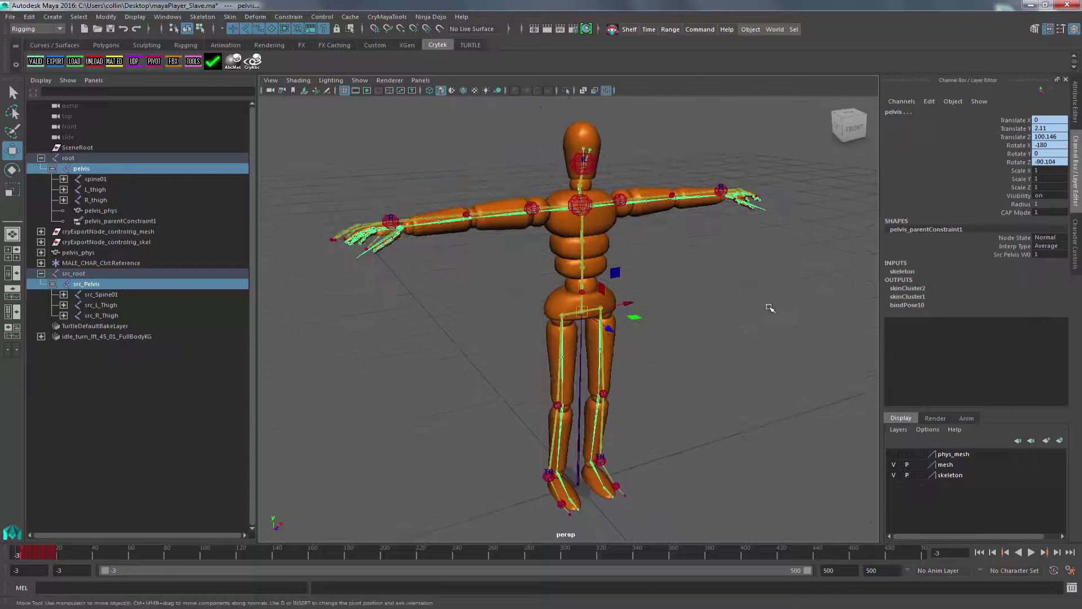
pyautogui.click(108, 306)
pyautogui.keyDown('ctrl'); pyautogui.click(99, 193); pyautogui.keyUp('ctrl')
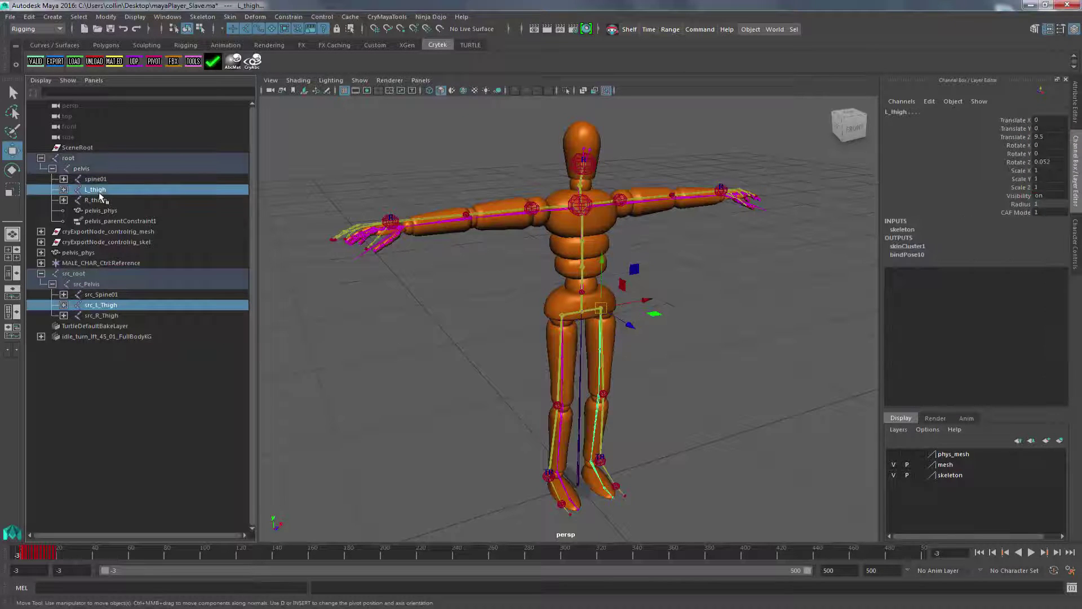
pyautogui.click(288, 16)
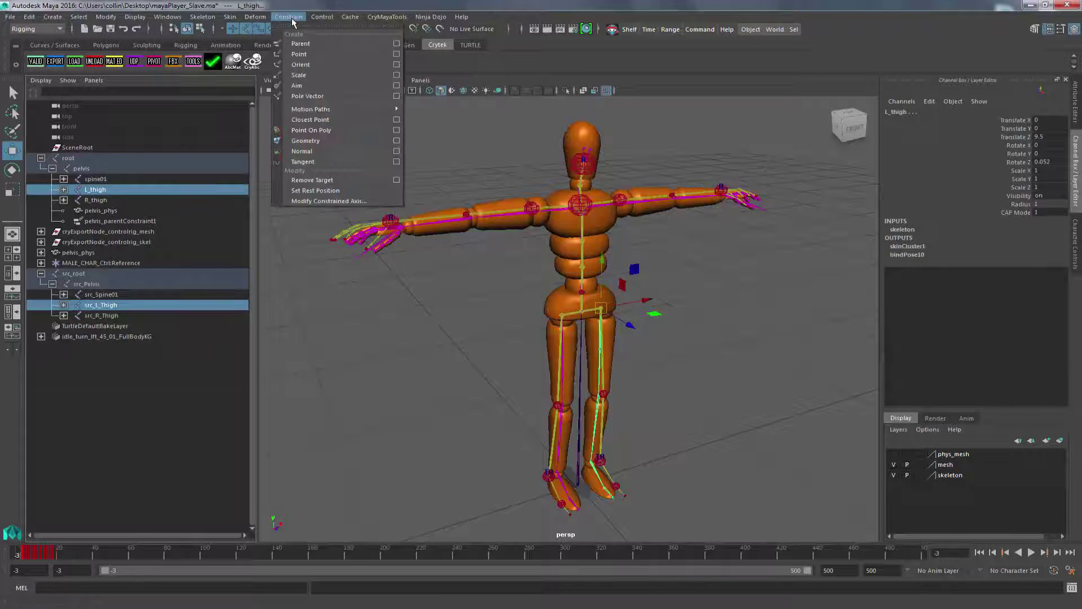
pyautogui.click(396, 43)
pyautogui.click(833, 225)
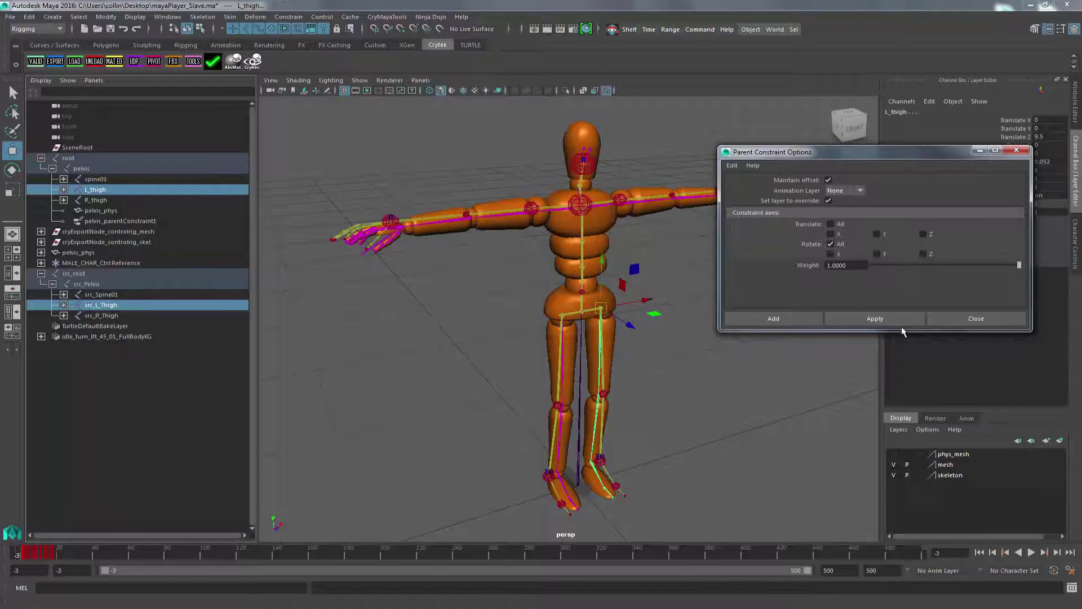
pyautogui.click(888, 317)
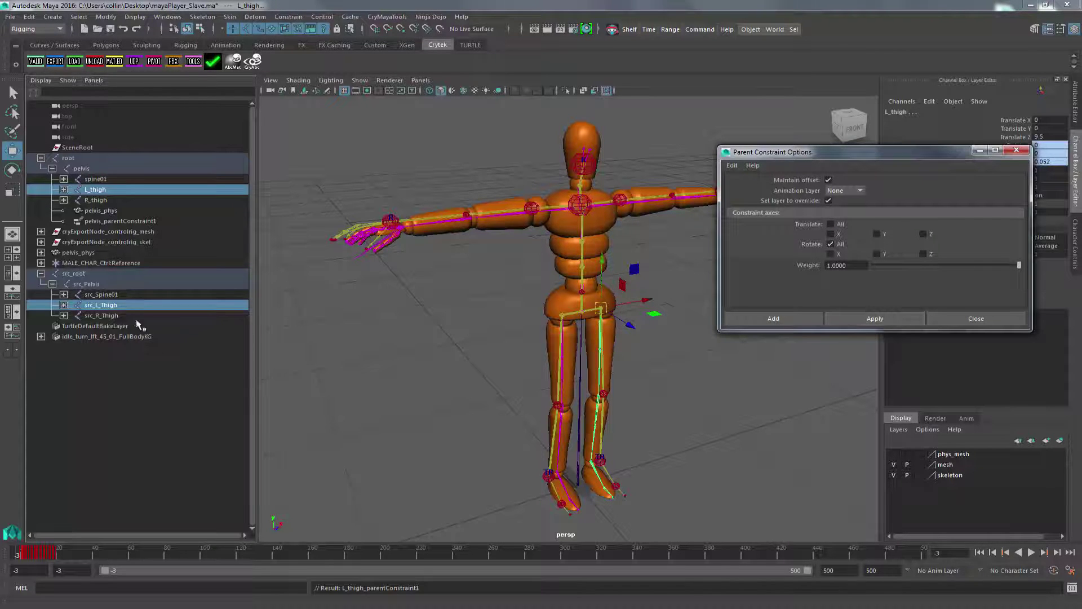
# Parent-constrain R_thigh to src_R_Thigh with the same rotate-only settings
pyautogui.click(119, 315)
pyautogui.keyDown('ctrl'); pyautogui.click(97, 200); pyautogui.keyUp('ctrl')
pyautogui.click(912, 321)
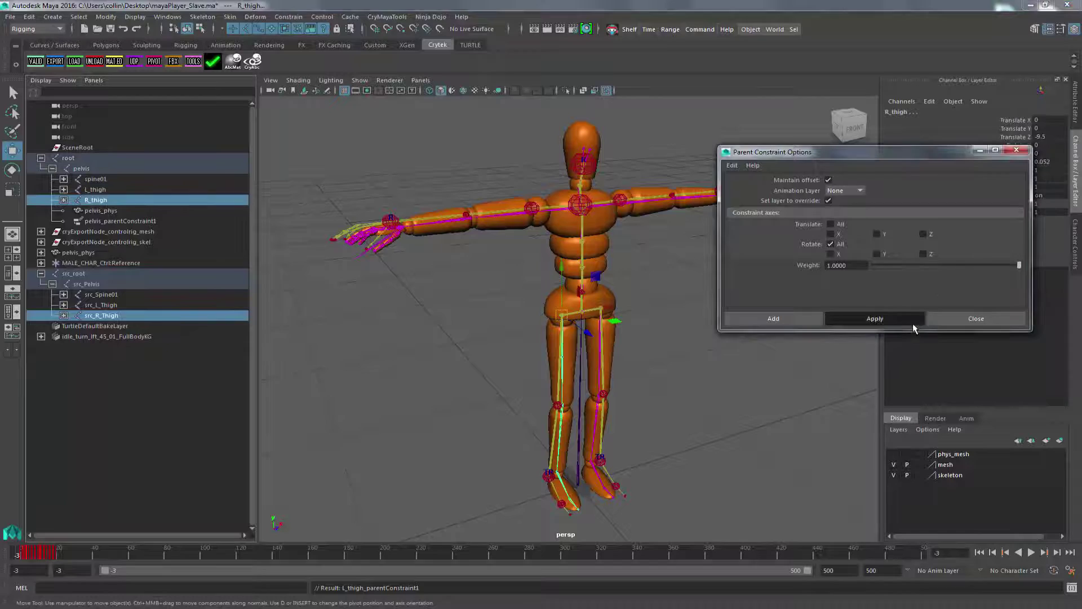
# Expand the L_thigh and src_L_Thigh hierarchies and parent-constrain L_calf to src_L_Calf, rotation only
pyautogui.click(64, 190)
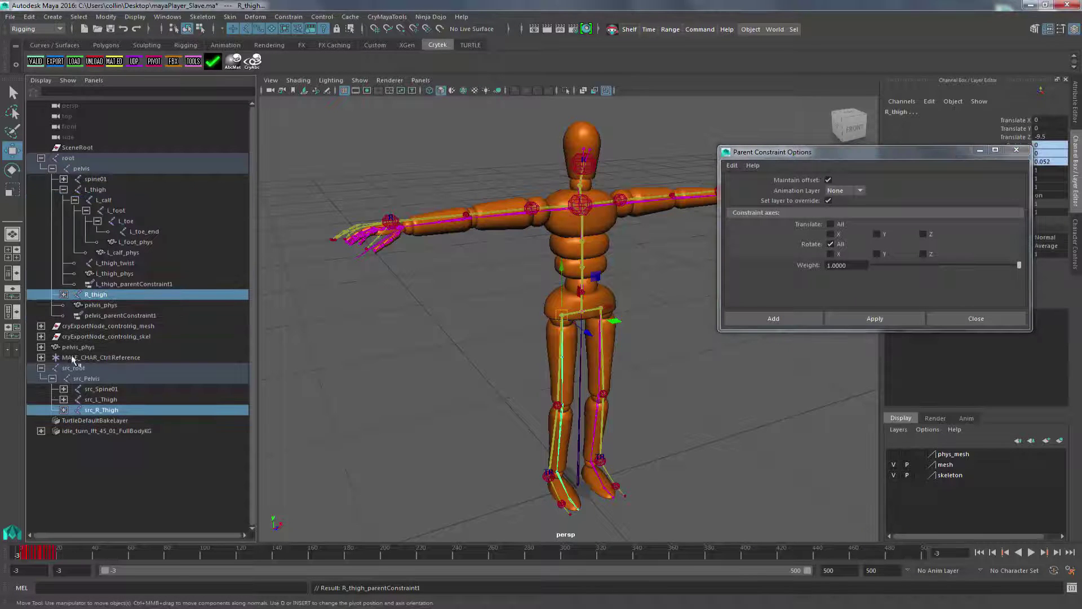
pyautogui.click(64, 399)
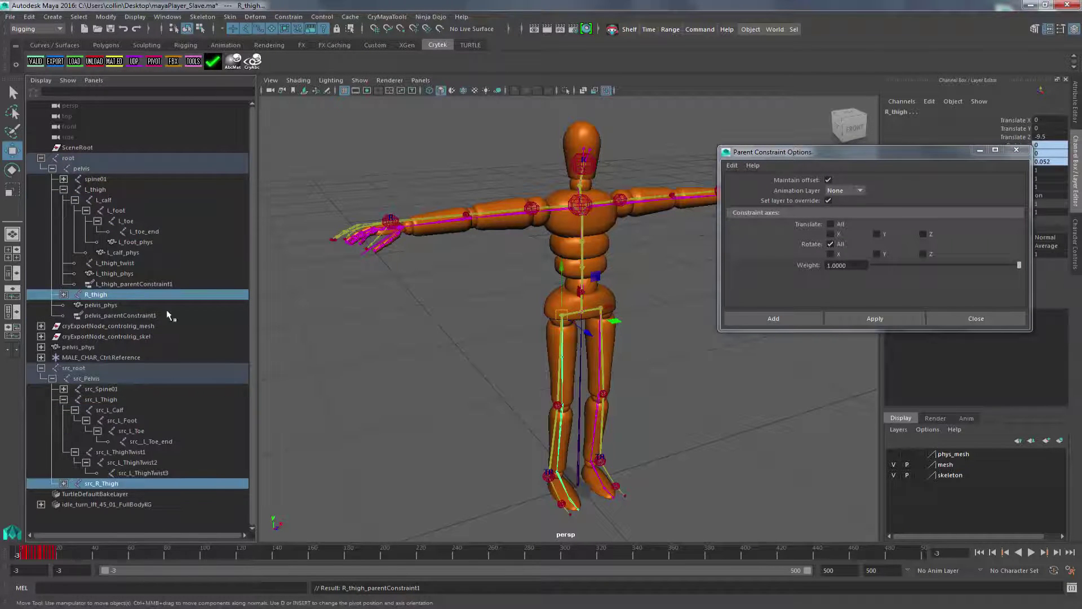
pyautogui.click(110, 409)
pyautogui.keyDown('ctrl'); pyautogui.click(107, 200); pyautogui.keyUp('ctrl')
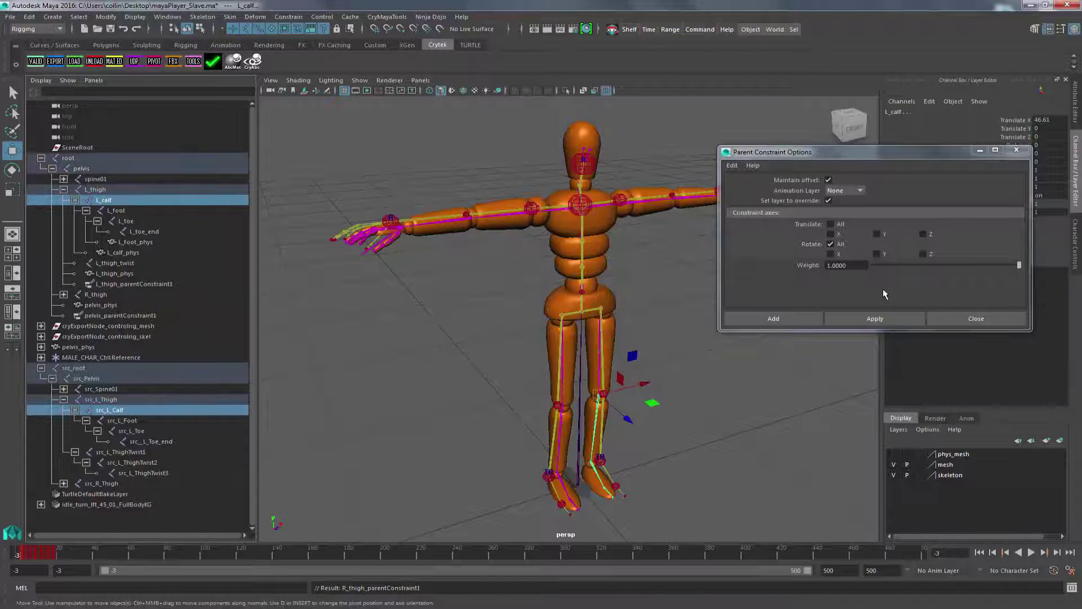
pyautogui.click(874, 318)
# Parent-constrain L_foot to src_L_Foot and L_toe to src_L_Toe with the same rotate-only settings
pyautogui.click(129, 432)
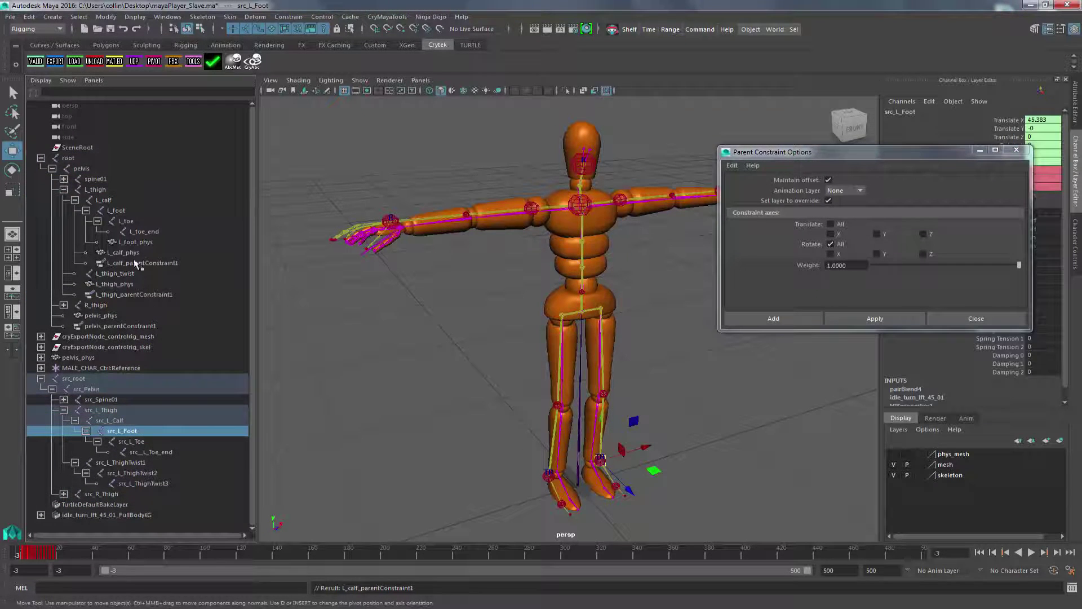
pyautogui.keyDown('ctrl'); pyautogui.click(119, 210); pyautogui.keyUp('ctrl')
pyautogui.click(918, 320)
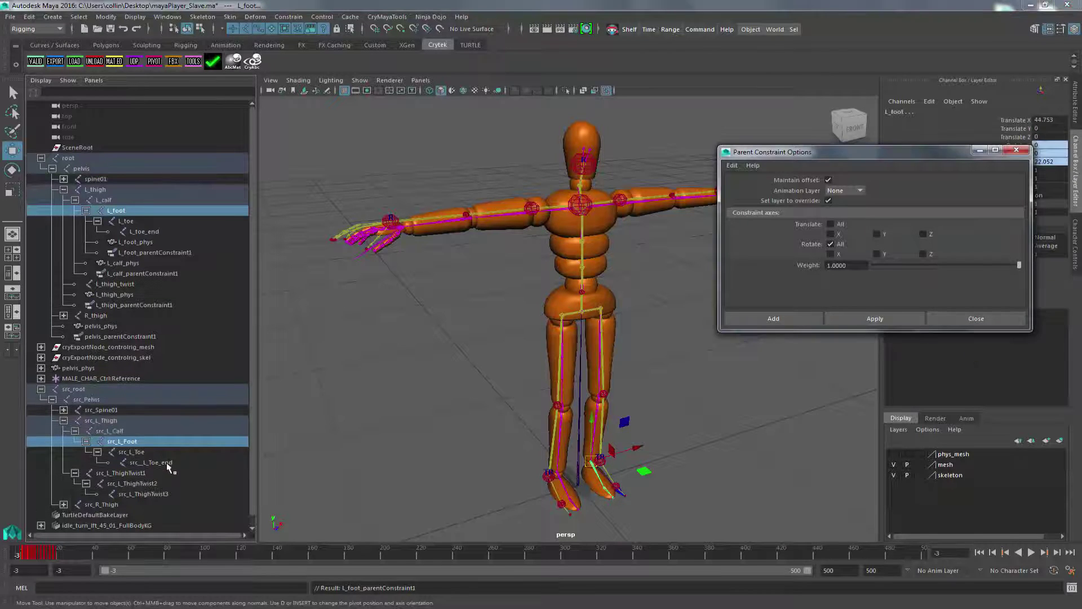
pyautogui.click(141, 451)
pyautogui.keyDown('ctrl'); pyautogui.click(140, 222); pyautogui.keyUp('ctrl')
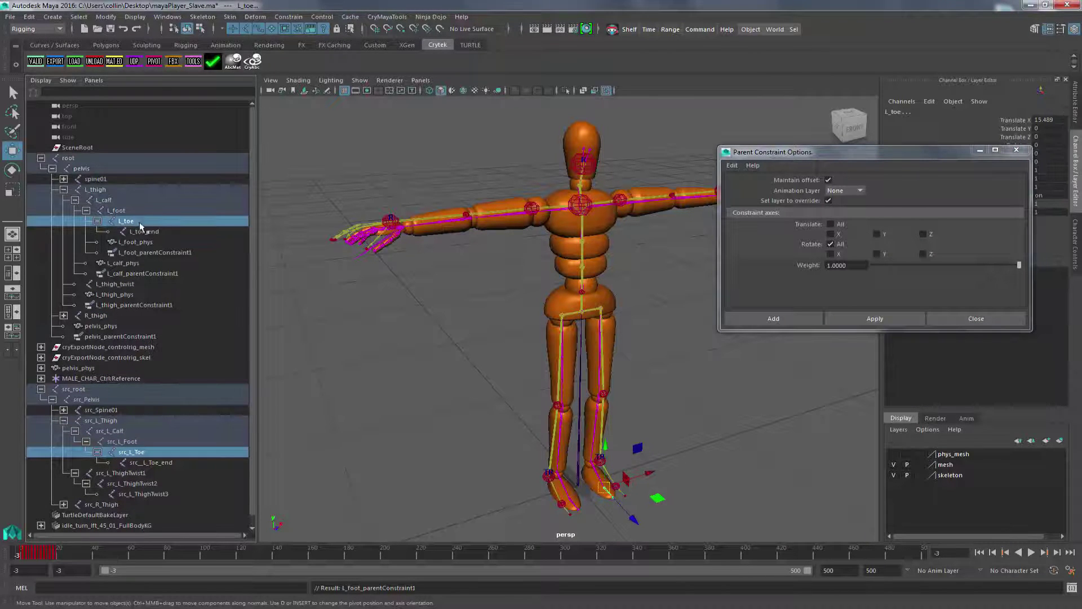
pyautogui.click(913, 317)
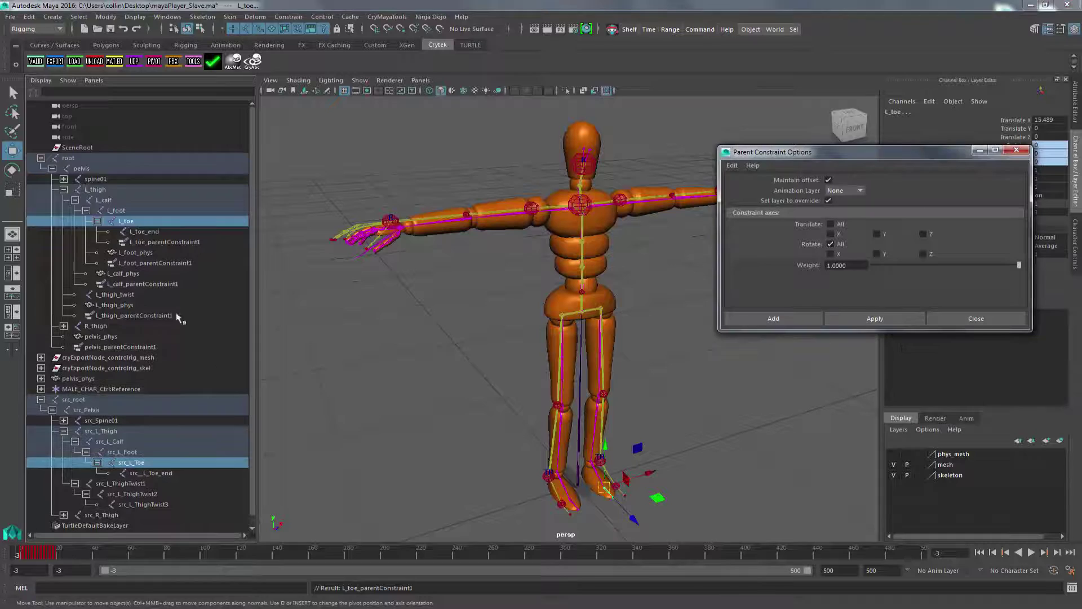
# Collapse the left leg hierarchies, expand R_thigh and src_R_Thigh, and parent-constrain R_calf to src_R_Calf, rotation only
pyautogui.click(64, 190)
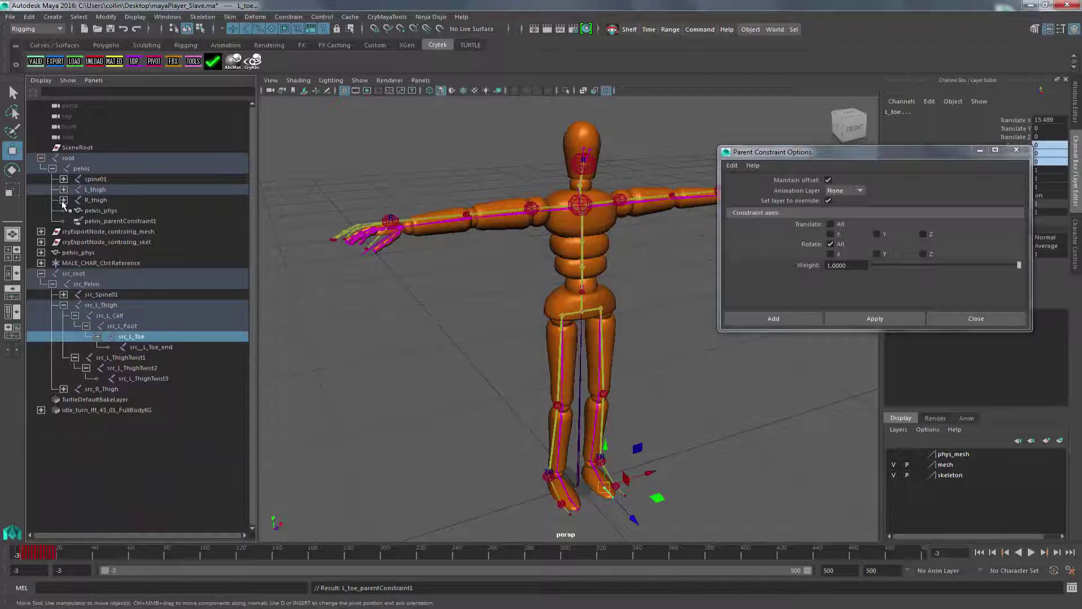
pyautogui.click(63, 200)
pyautogui.click(64, 399)
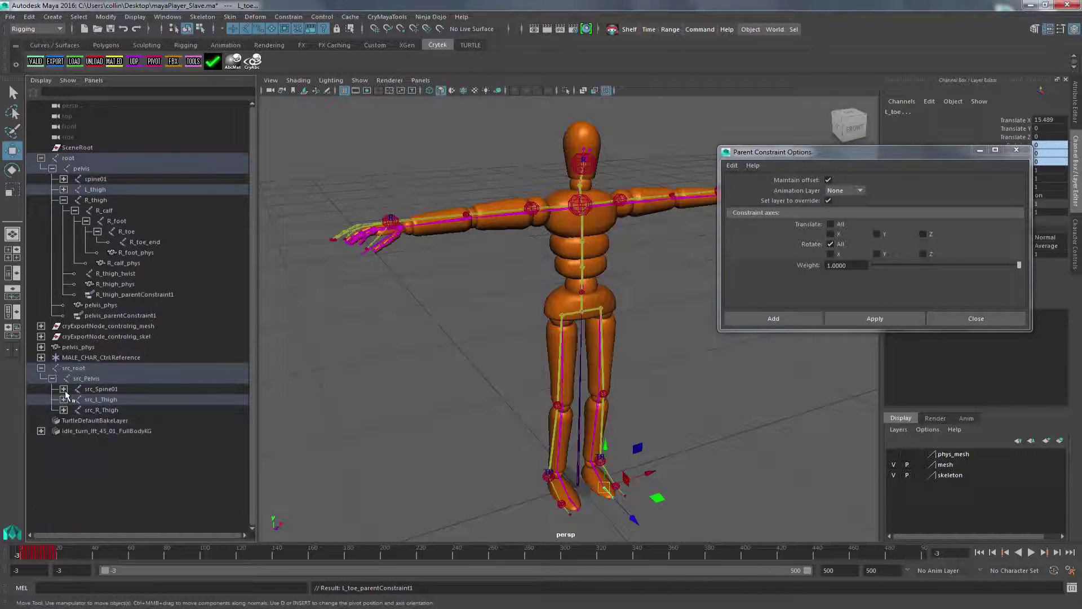
pyautogui.click(64, 410)
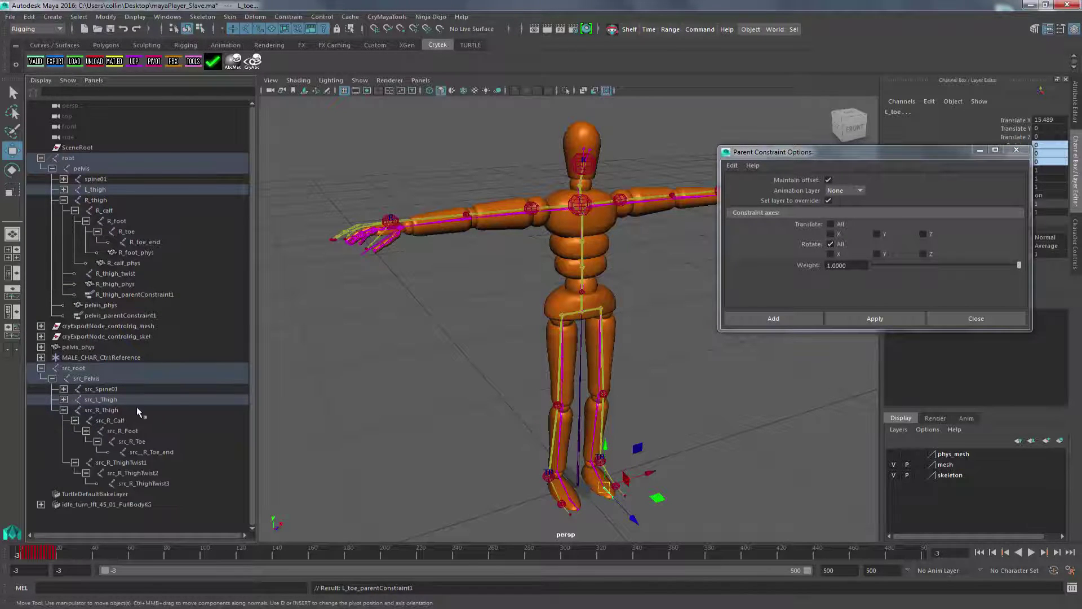
pyautogui.click(110, 420)
pyautogui.keyDown('ctrl'); pyautogui.click(106, 210); pyautogui.keyUp('ctrl')
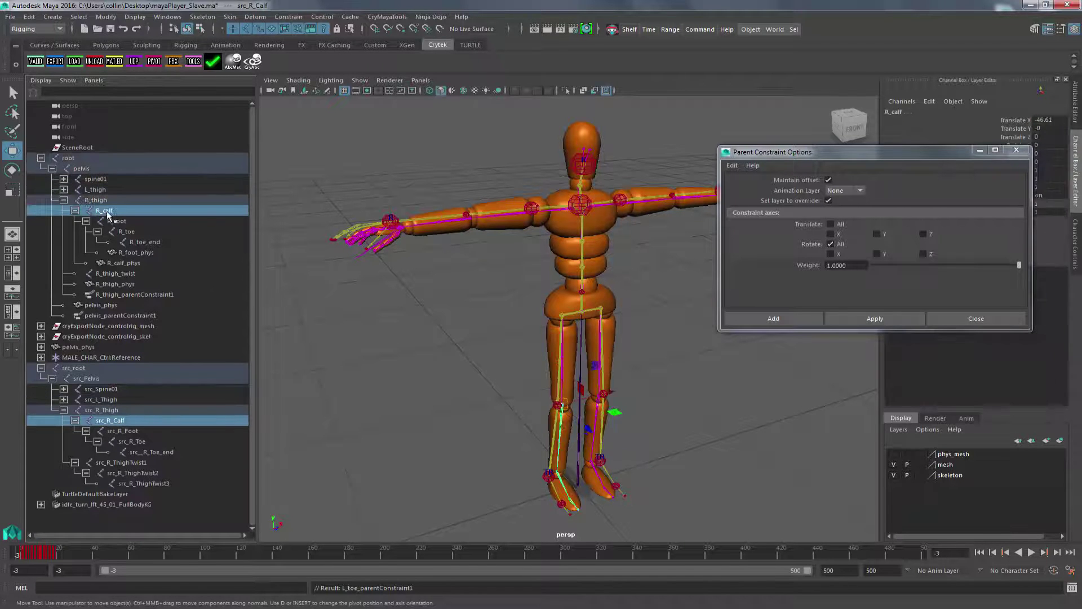
pyautogui.click(914, 323)
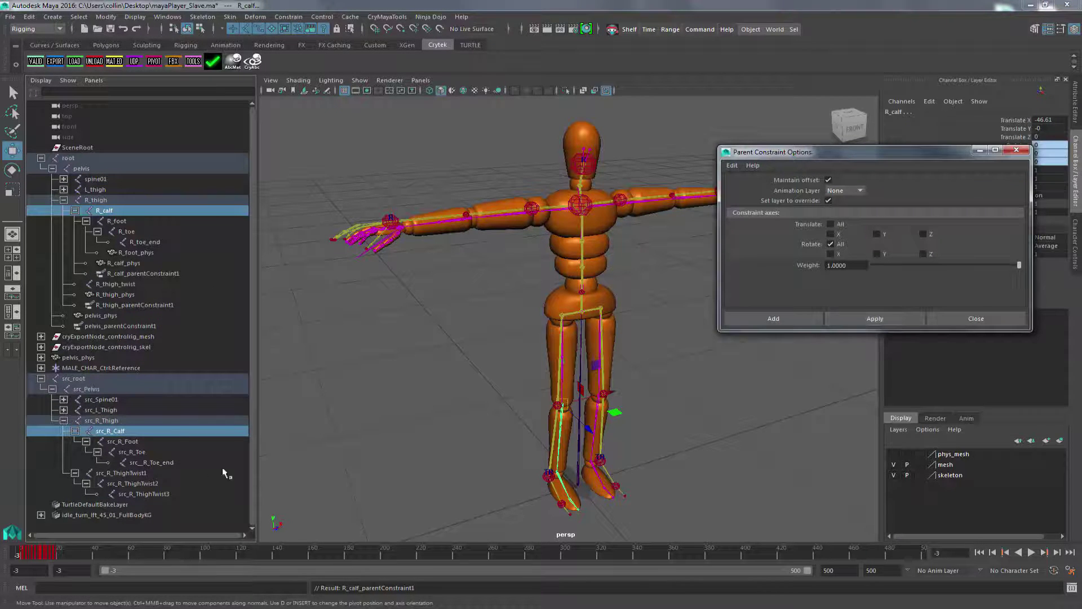
# Parent-constrain R_foot to src_R_Foot and R_toe to src_R_Toe, rotation only with maintained offset, and clear the selection
pyautogui.click(130, 442)
pyautogui.keyDown('ctrl'); pyautogui.click(135, 224); pyautogui.keyUp('ctrl')
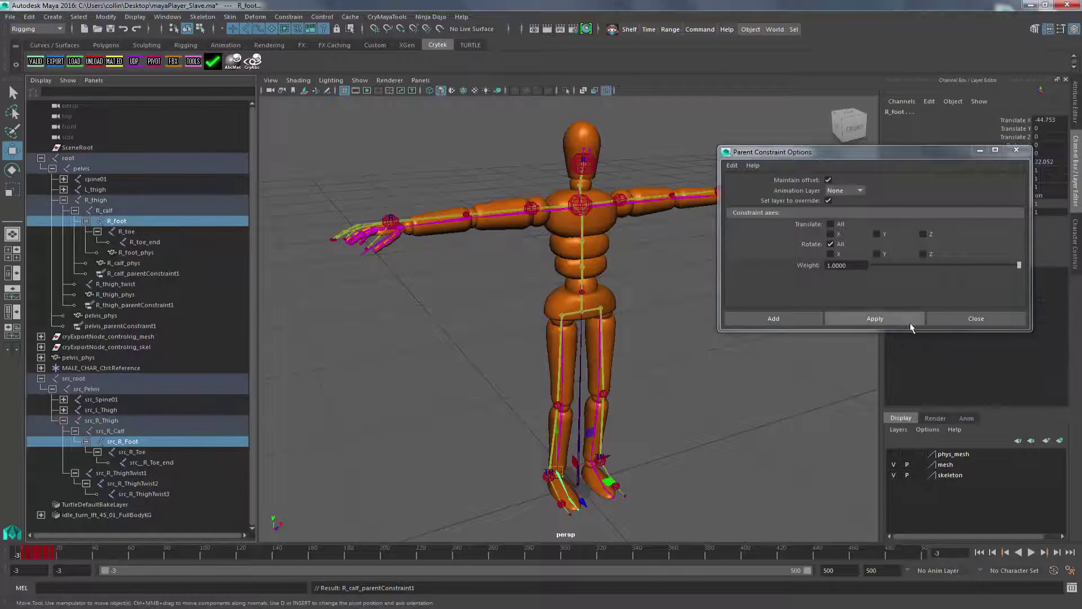
pyautogui.click(846, 319)
pyautogui.click(145, 464)
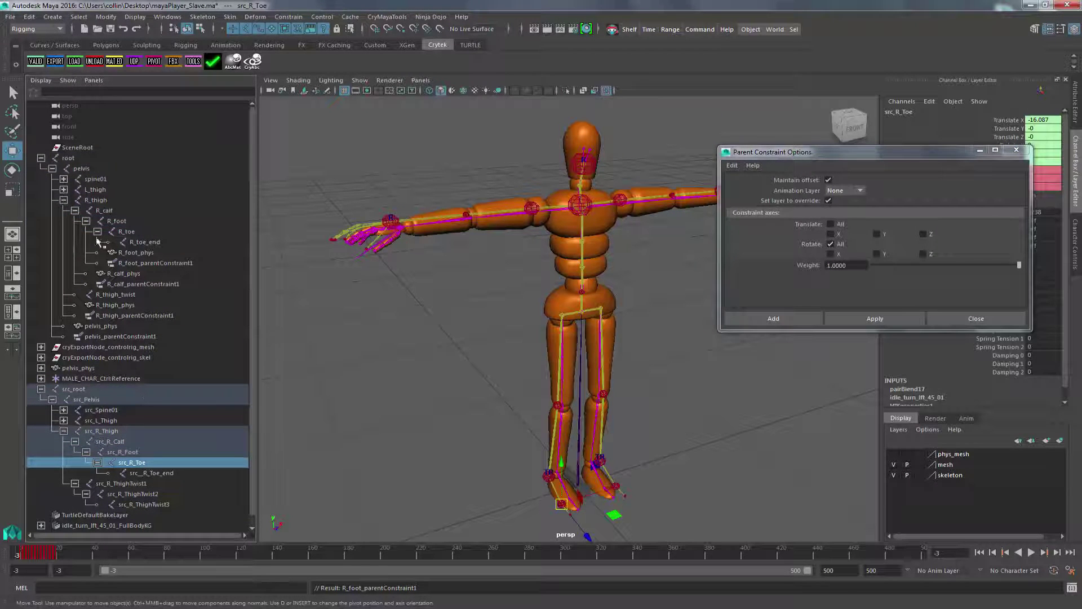
pyautogui.keyDown('ctrl'); pyautogui.click(136, 232); pyautogui.keyUp('ctrl')
pyautogui.click(895, 319)
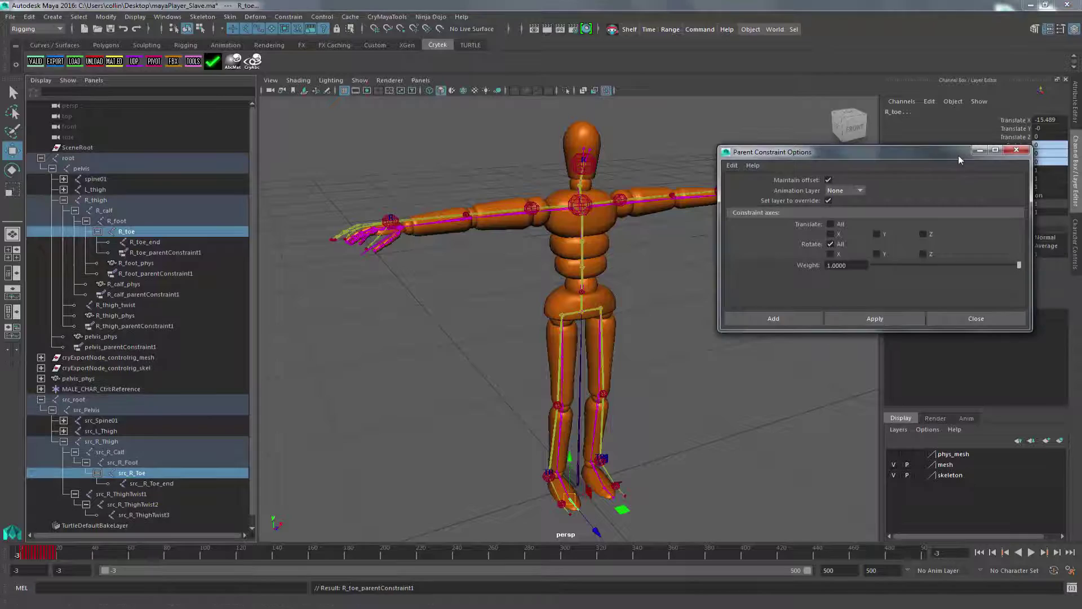
pyautogui.moveTo(958, 154); pyautogui.dragTo(986, 137)
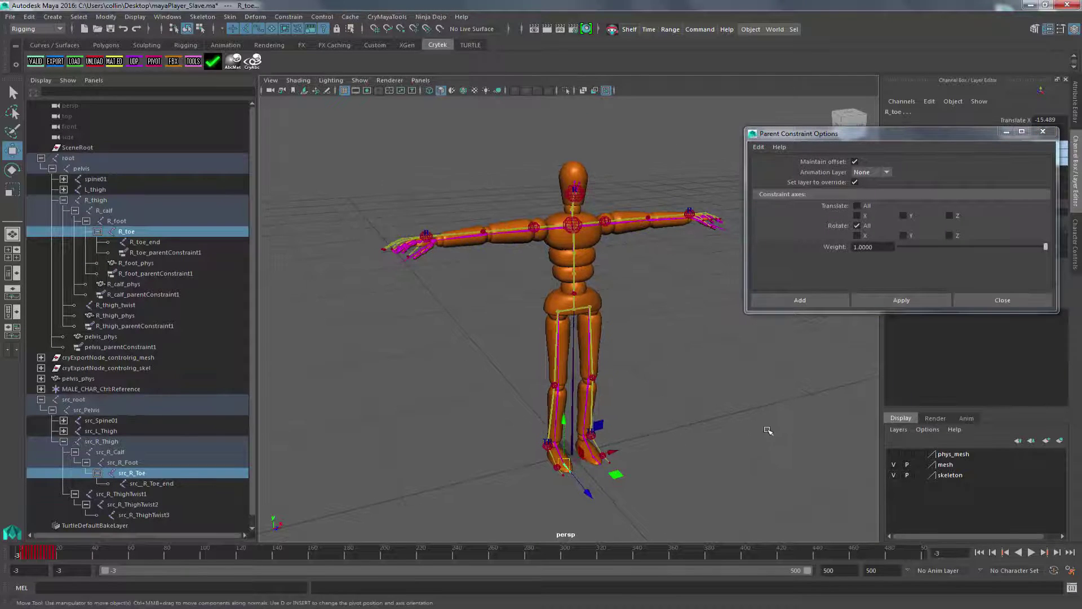
pyautogui.click(731, 385)
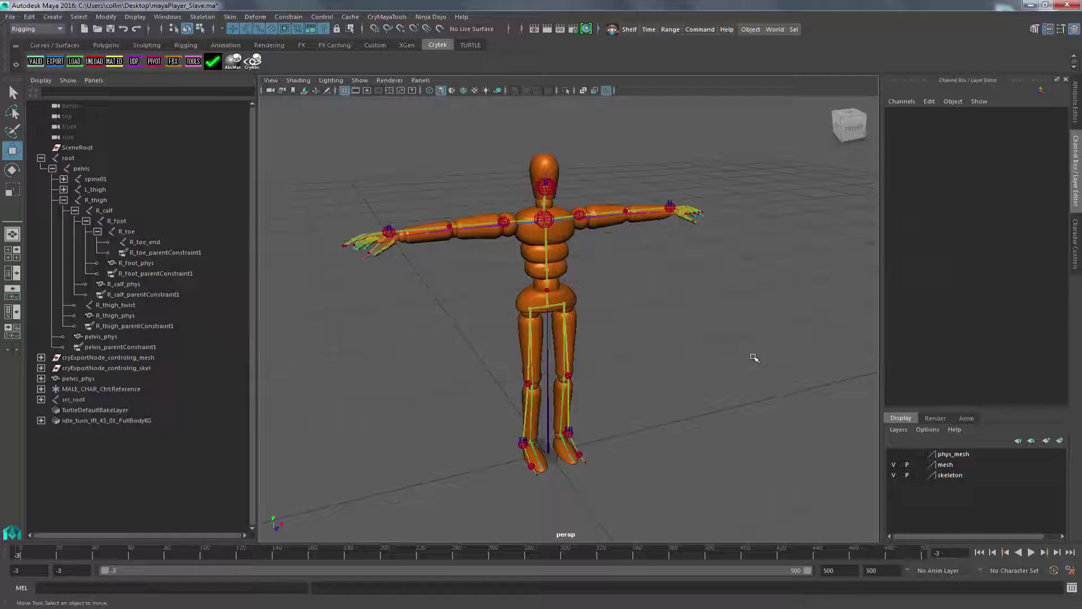
# Parent-constrain root to _Locator_Locomotion with maintained offset, on translate X and Z and all rotate axes
pyautogui.click(552, 457)
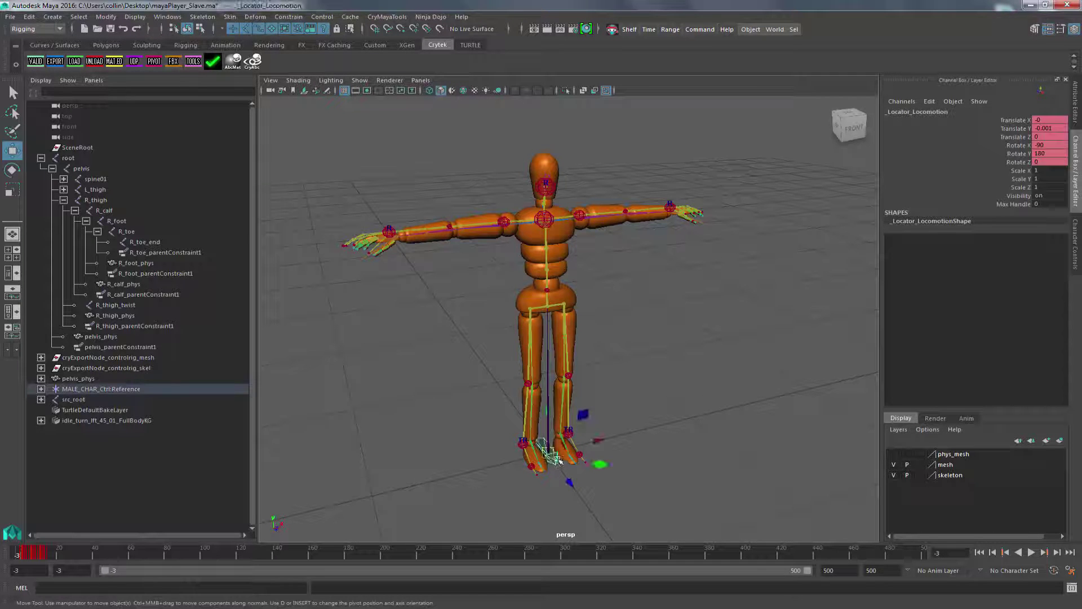
pyautogui.keyDown('shift'); pyautogui.click(41, 390); pyautogui.keyUp('shift')
pyautogui.scroll(-15, 200, 425)
pyautogui.scroll(-12, 132, 441)
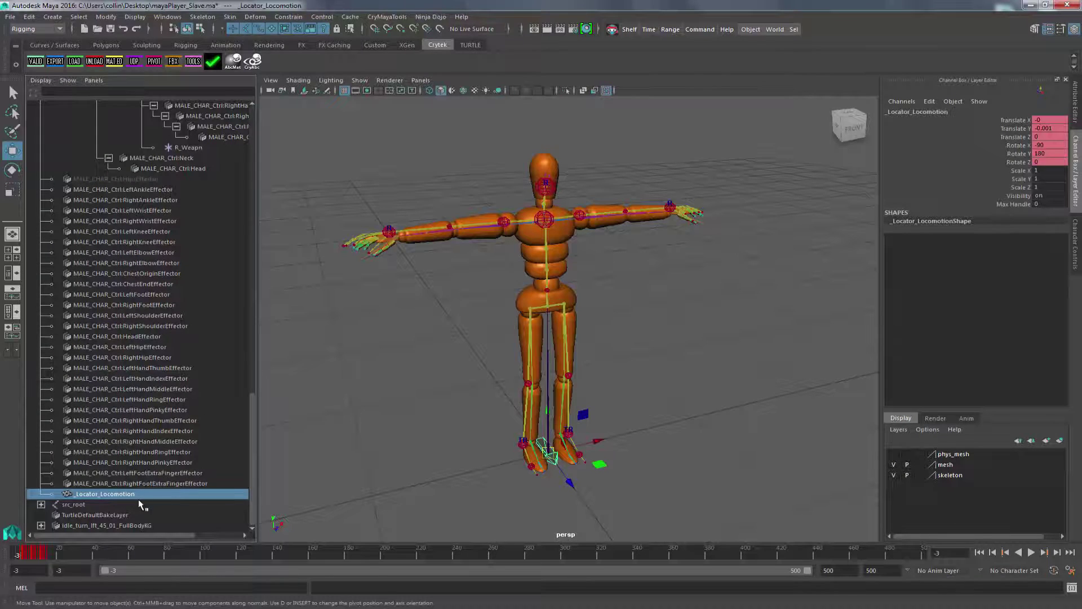
pyautogui.scroll(20, 169, 394)
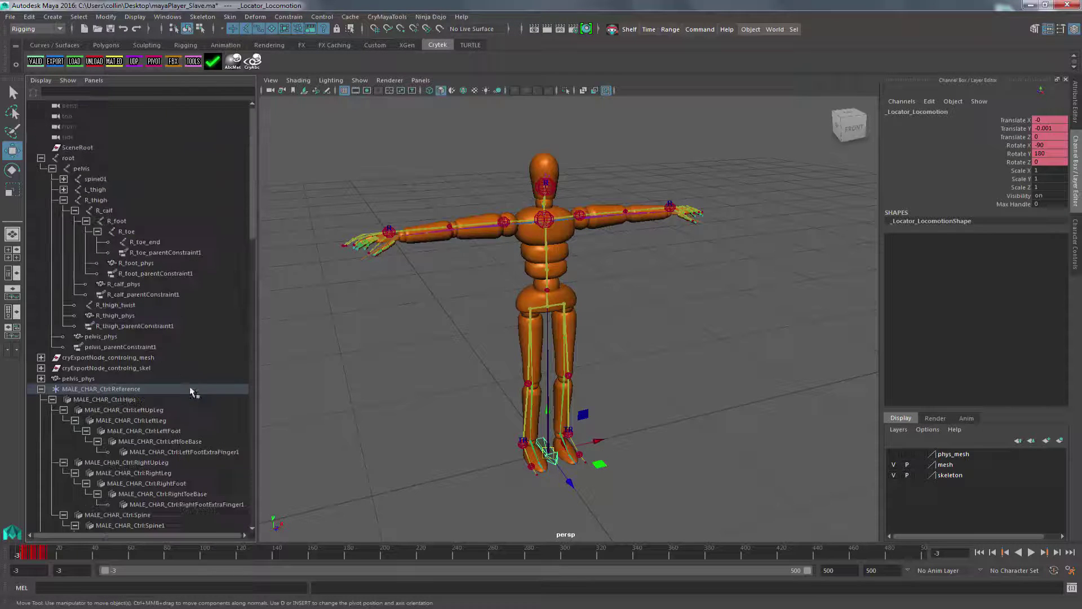
pyautogui.keyDown('ctrl'); pyautogui.click(68, 159); pyautogui.keyUp('ctrl')
pyautogui.click(288, 16)
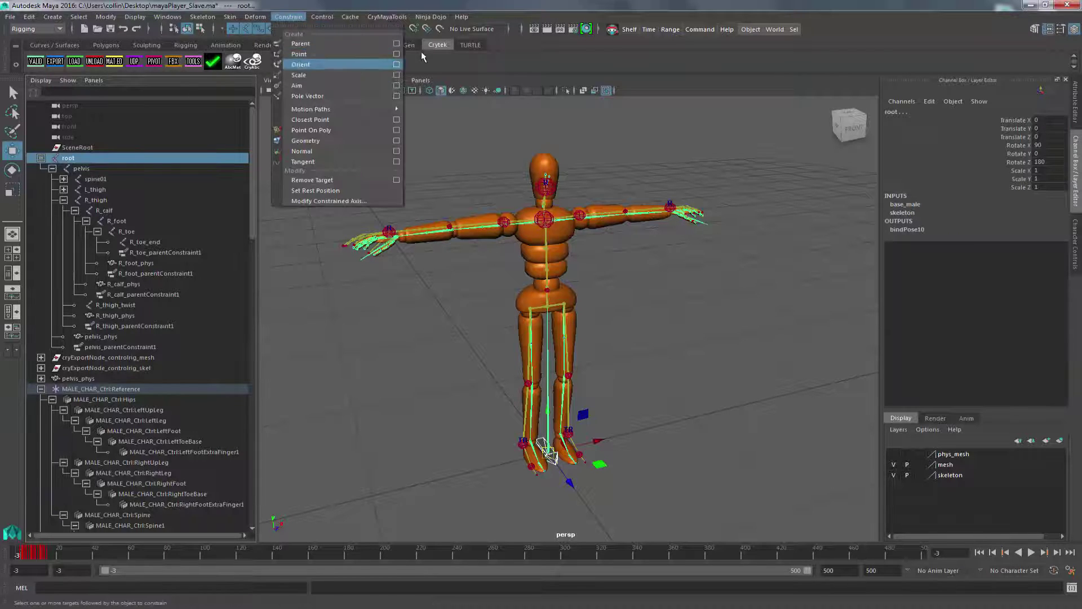
pyautogui.click(396, 44)
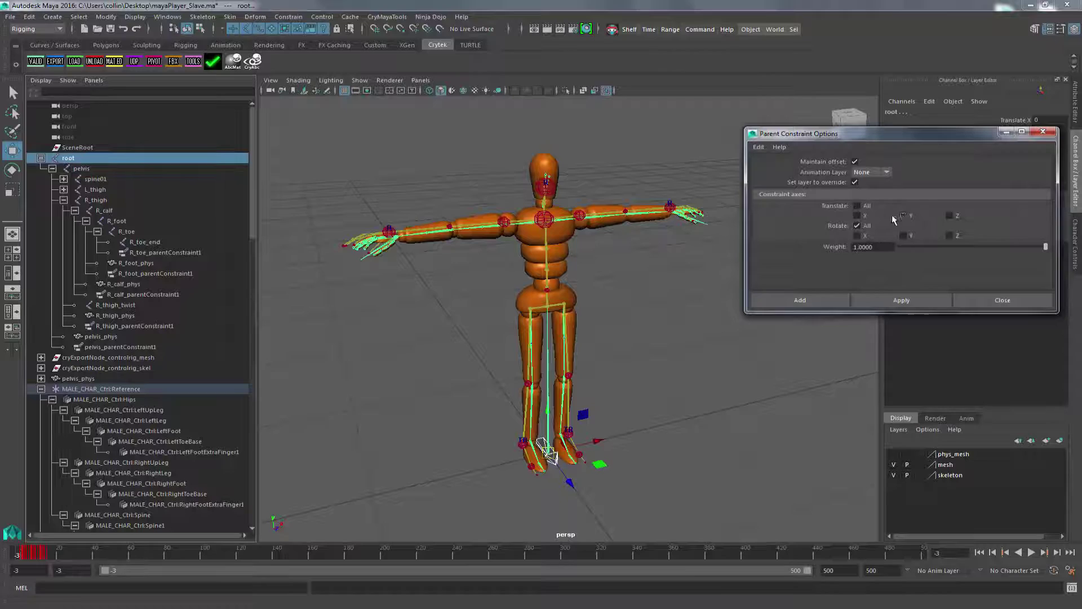
pyautogui.click(857, 216)
pyautogui.click(949, 215)
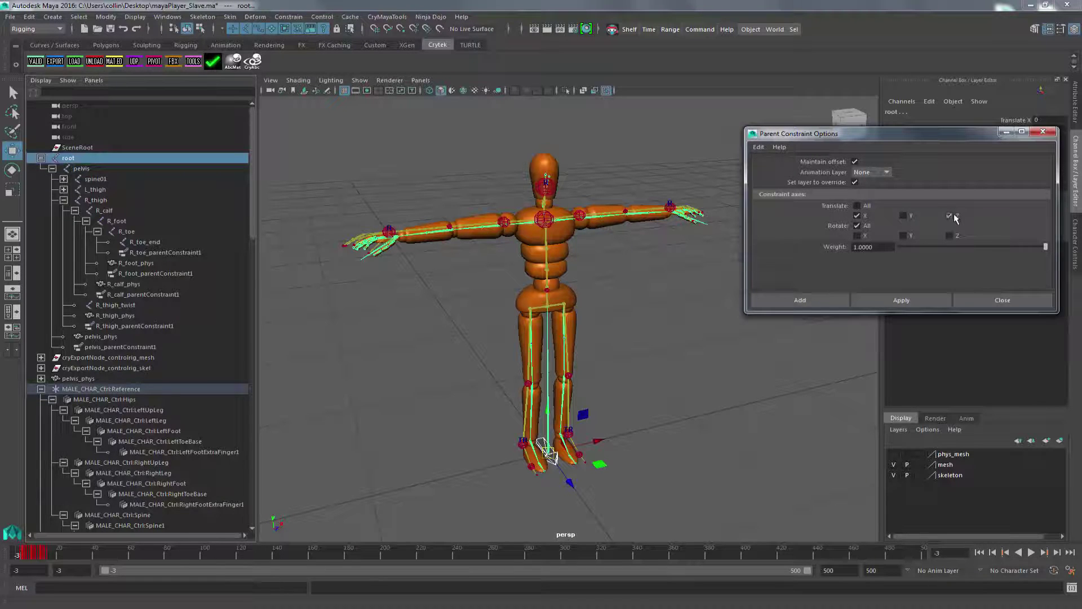
pyautogui.click(911, 301)
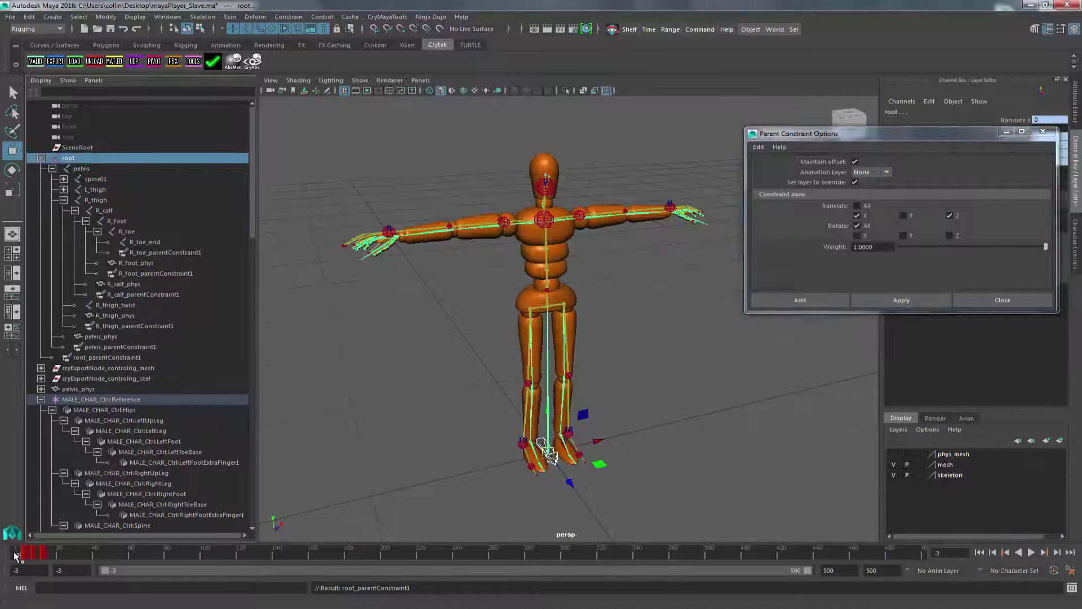
# Scrub the timeline to check the root constraint, and close the constraint options
pyautogui.moveTo(15, 556)
pyautogui.mouseDown()
pyautogui.moveTo(63, 563)
pyautogui.moveTo(23, 570)
pyautogui.moveTo(73, 571)
pyautogui.moveTo(3, 572)
pyautogui.mouseUp()
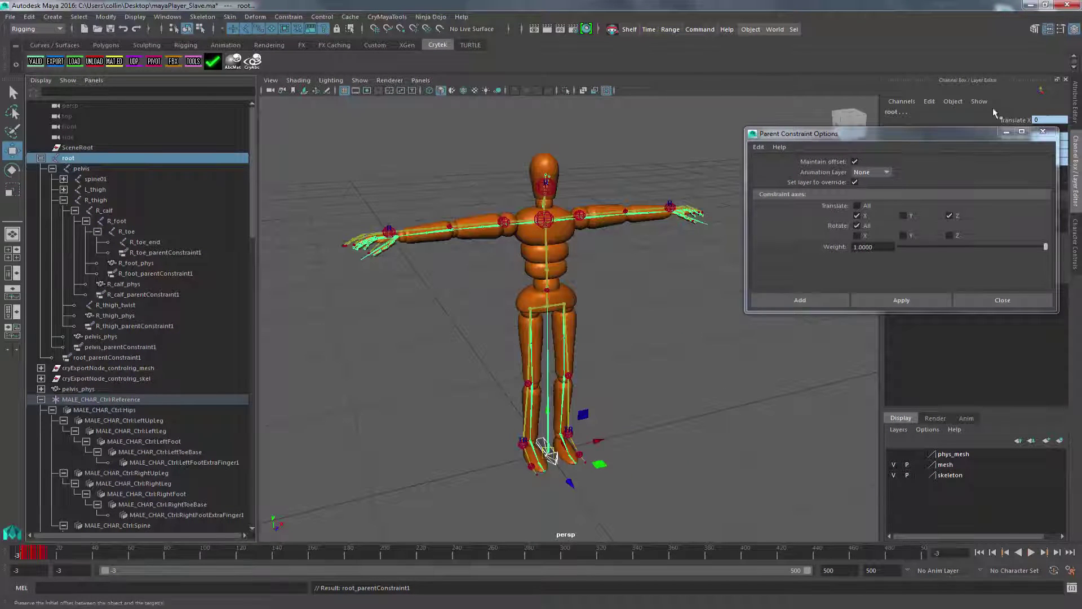
pyautogui.click(1042, 132)
pyautogui.click(636, 483)
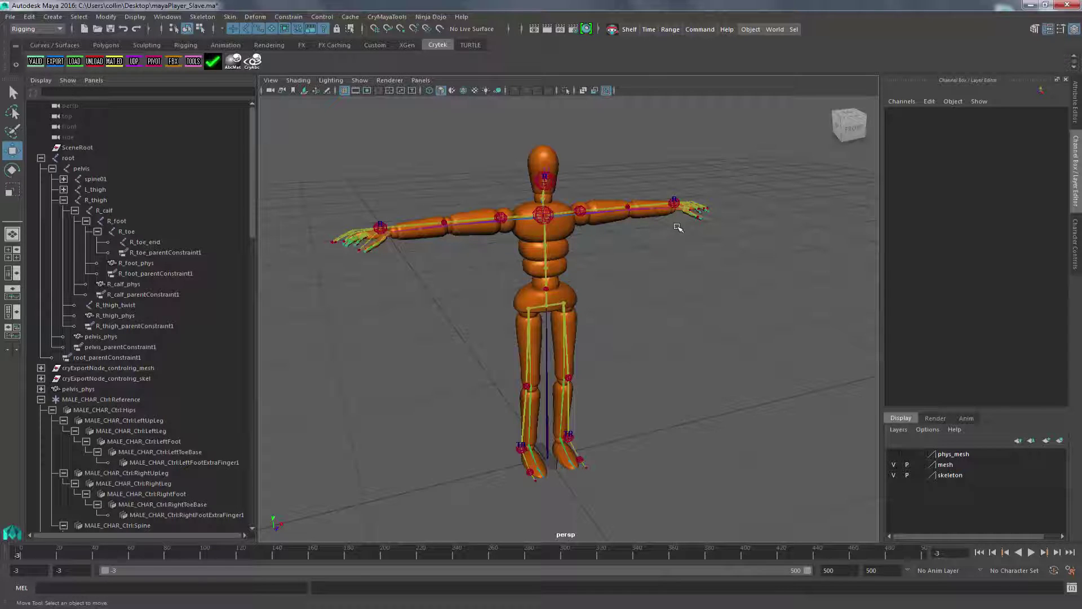
# Expand the spine hierarchies of root and MALE_CHAR_Ctrl:Hips and parent-constrain spine02 to MALE_CHAR_Ctrl:Spine1, with translate X and Z off and all rotation on
pyautogui.keyDown('shift'); pyautogui.click(53, 410); pyautogui.keyUp('shift')
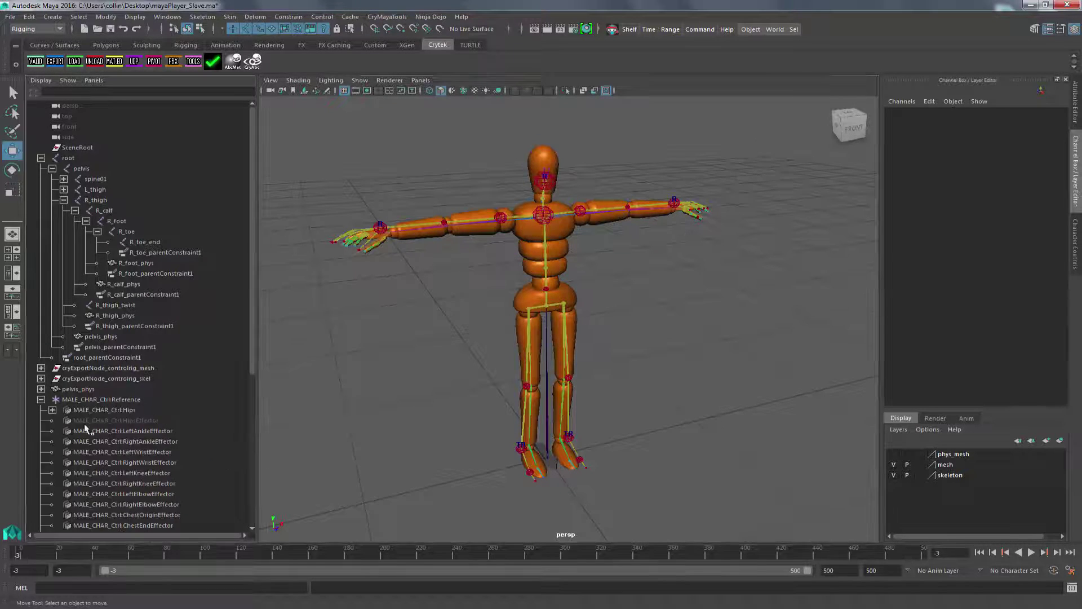
pyautogui.click(53, 410)
pyautogui.click(64, 178)
pyautogui.click(75, 189)
pyautogui.click(86, 200)
pyautogui.click(75, 389)
pyautogui.click(130, 388)
pyautogui.keyDown('ctrl'); pyautogui.click(107, 189); pyautogui.keyUp('ctrl')
pyautogui.moveTo(954, 136); pyautogui.dragTo(367, 67)
pyautogui.click(270, 146)
pyautogui.click(362, 146)
pyautogui.click(314, 230)
# Parent-constrain spine03 to MALE_CHAR_Ctrl:Spine2 and spine04 to MALE_CHAR_Ctrl:Spine3, rotation only
pyautogui.click(142, 409)
pyautogui.keyDown('ctrl'); pyautogui.click(118, 200); pyautogui.keyUp('ctrl')
pyautogui.click(314, 230)
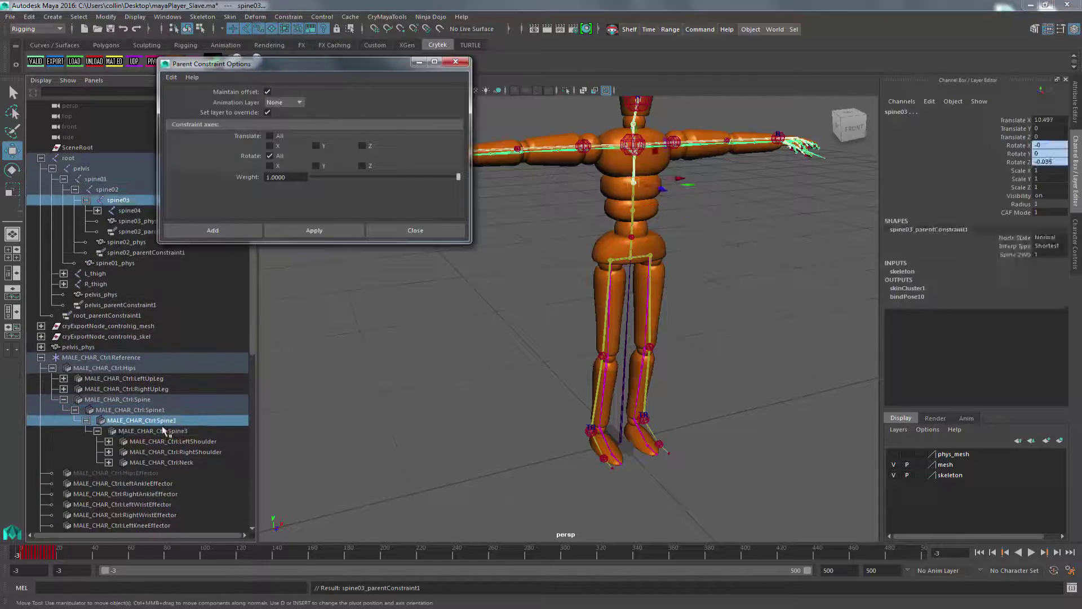
pyautogui.click(164, 432)
# Expand the shoulder and clavicle hierarchies and parent-constrain the clavicle and arm joints to their MALE_CHAR_Ctrl counterparts, rotation only
pyautogui.click(109, 420)
pyautogui.click(120, 430)
pyautogui.click(132, 441)
pyautogui.moveTo(248, 64); pyautogui.dragTo(359, 63)
pyautogui.click(109, 168)
pyautogui.click(120, 179)
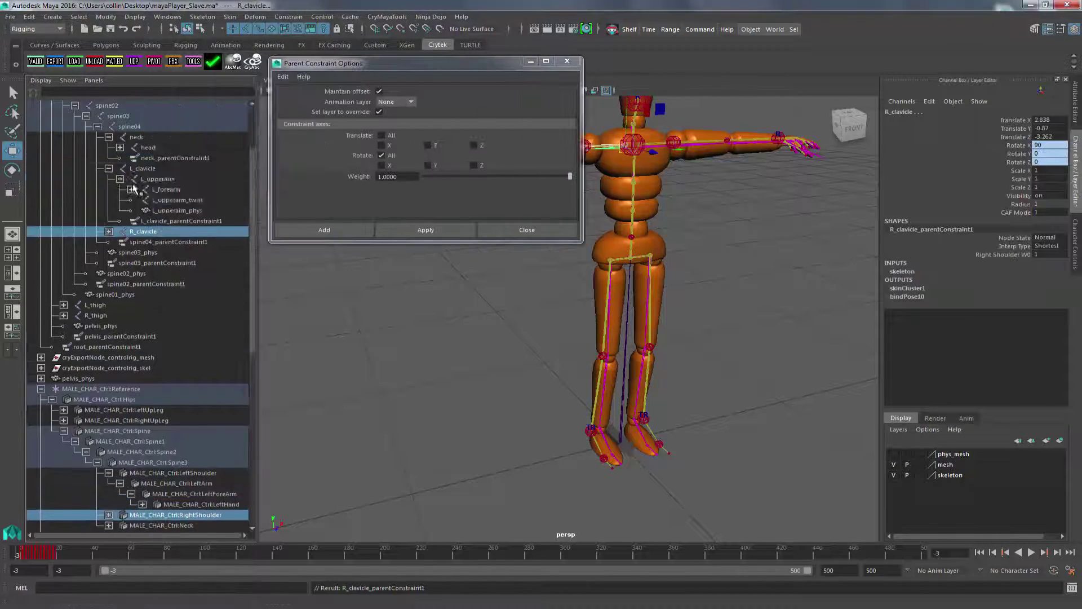
pyautogui.click(132, 190)
pyautogui.click(425, 229)
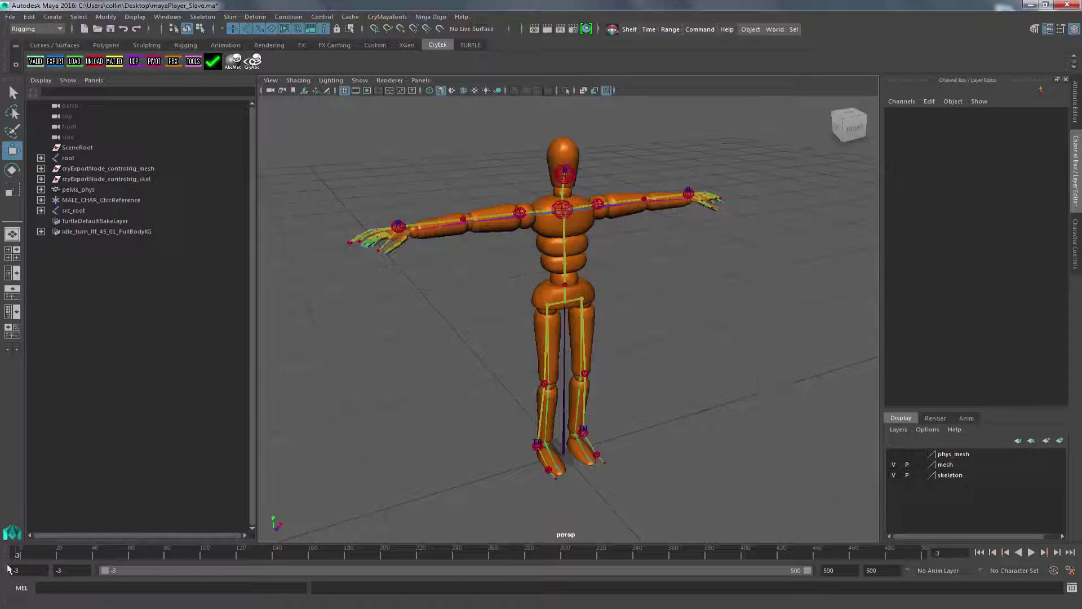
# Scrub the animation to frame 20 and back to frame -3, examining how the arms, hands and legs follow the control rig
pyautogui.moveTo(18, 552); pyautogui.dragTo(68, 576)
pyautogui.keyDown('alt'); pyautogui.moveTo(768, 372); pyautogui.dragTo(633, 353); pyautogui.keyUp('alt')
pyautogui.keyDown('alt'); pyautogui.moveTo(633, 353); pyautogui.dragTo(831, 409, button='right'); pyautogui.keyUp('alt')
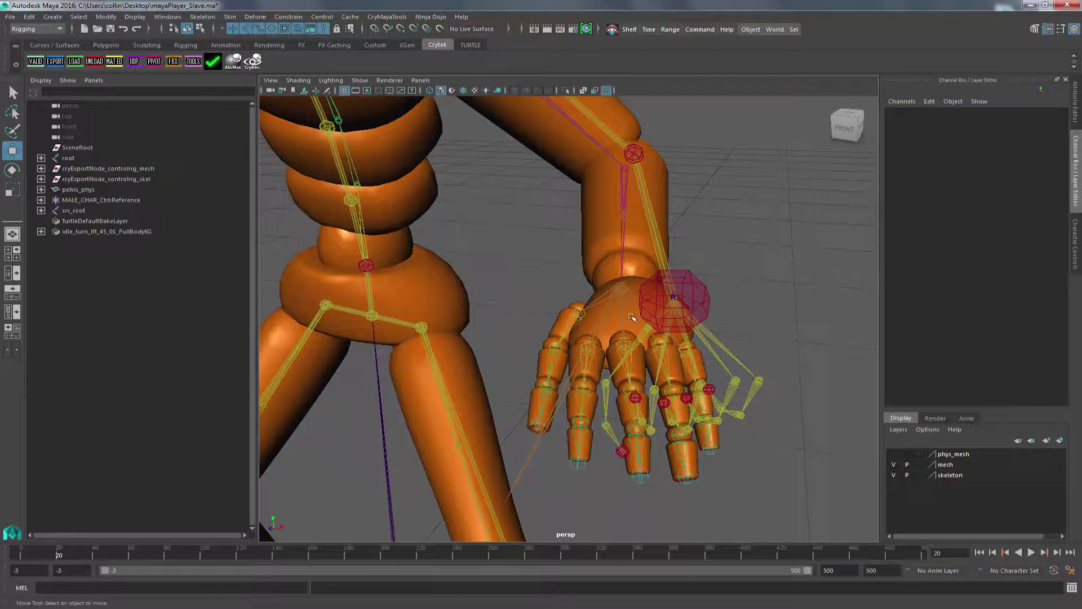
pyautogui.keyDown('alt'); pyautogui.moveTo(773, 390); pyautogui.dragTo(681, 394, button='right'); pyautogui.keyUp('alt')
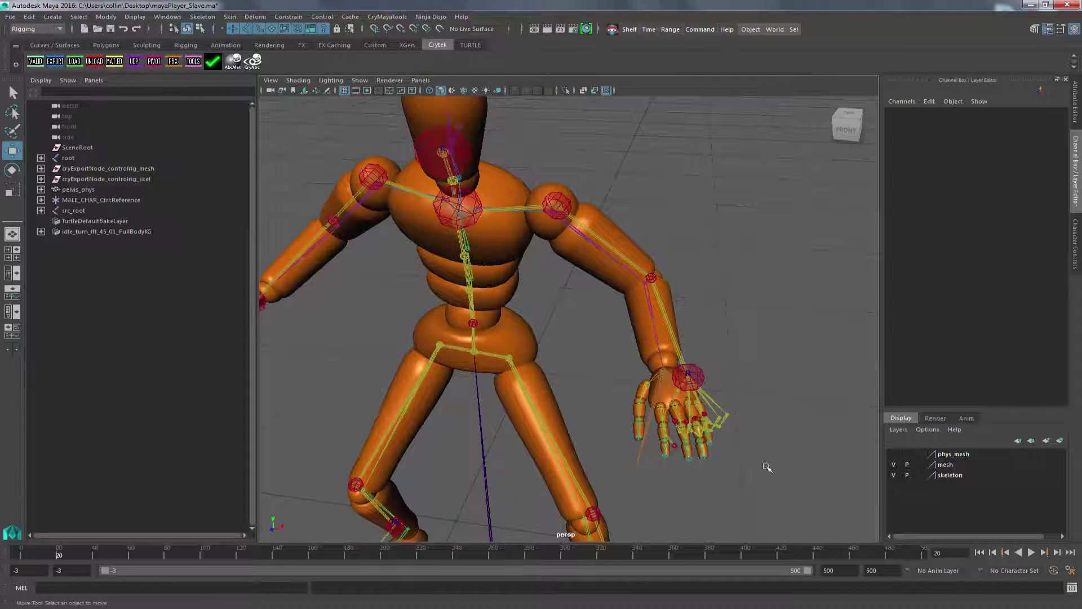
pyautogui.keyDown('alt'); pyautogui.moveTo(767, 467); pyautogui.dragTo(742, 466, button='right'); pyautogui.keyUp('alt')
pyautogui.keyDown('alt'); pyautogui.moveTo(742, 466); pyautogui.dragTo(780, 447); pyautogui.keyUp('alt')
pyautogui.keyDown('alt'); pyautogui.moveTo(795, 348); pyautogui.dragTo(729, 338, button='right'); pyautogui.keyUp('alt')
pyautogui.keyDown('alt'); pyautogui.moveTo(730, 339); pyautogui.dragTo(735, 345); pyautogui.keyUp('alt')
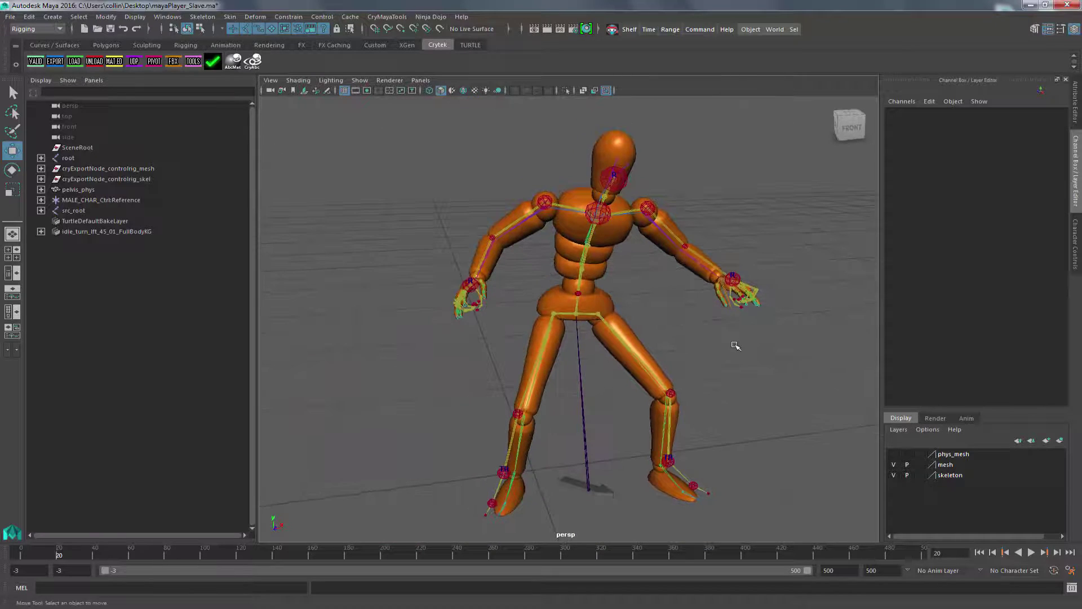
pyautogui.keyDown('alt'); pyautogui.moveTo(735, 345); pyautogui.dragTo(707, 378, button='right'); pyautogui.keyUp('alt')
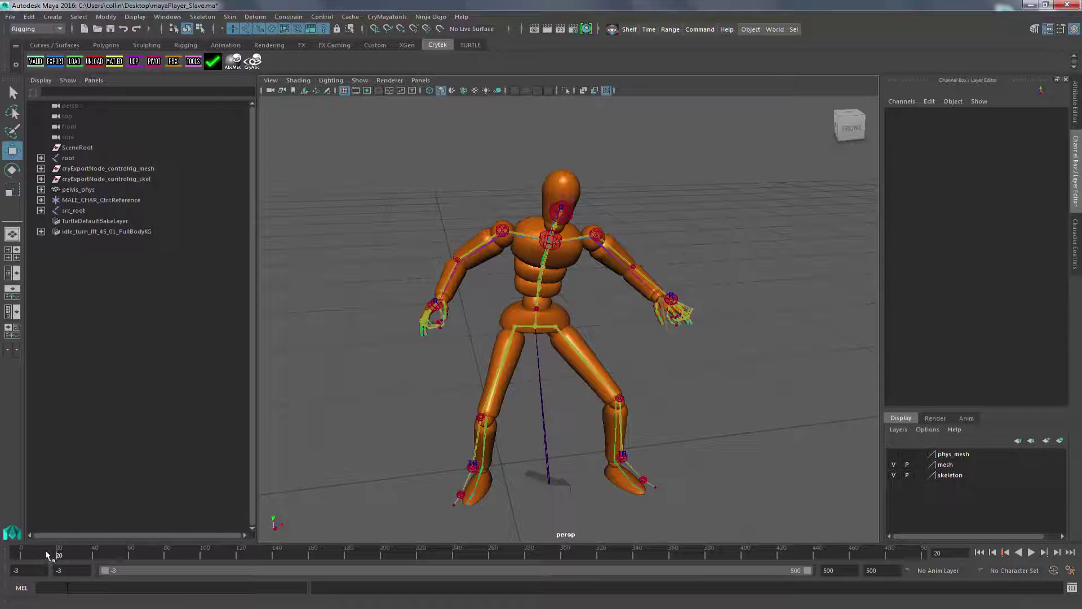
pyautogui.moveTo(46, 555); pyautogui.dragTo(4, 557)
# Expand root, collapse R_clavicle, and move L_clavicle away from the torso to about translate 25.3, 4.8, 22.6
pyautogui.keyDown('alt'); pyautogui.moveTo(696, 267); pyautogui.dragTo(707, 270, button='right'); pyautogui.keyUp('alt')
pyautogui.keyDown('alt'); pyautogui.moveTo(708, 270); pyautogui.dragTo(711, 302, button='middle'); pyautogui.keyUp('alt')
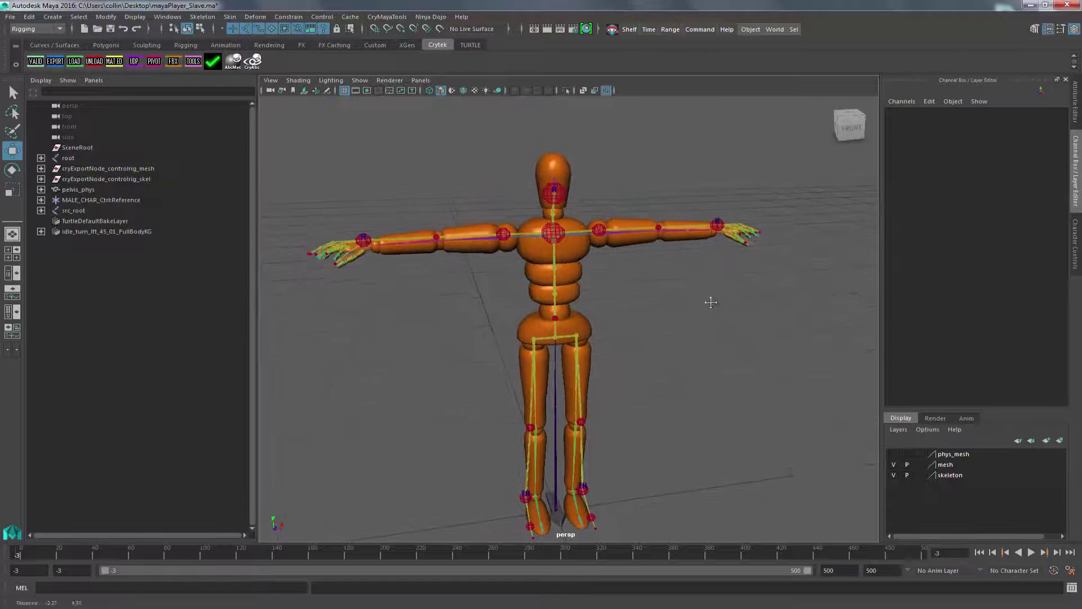
pyautogui.keyDown('alt'); pyautogui.moveTo(711, 303); pyautogui.dragTo(727, 302, button='right'); pyautogui.keyUp('alt')
pyautogui.click(40, 158)
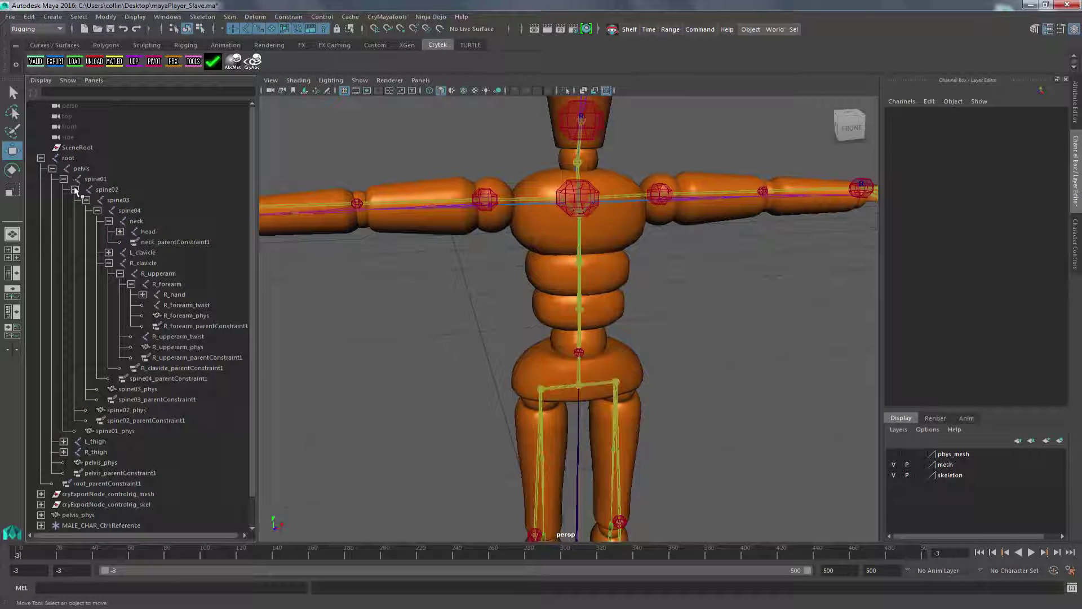
pyautogui.click(109, 262)
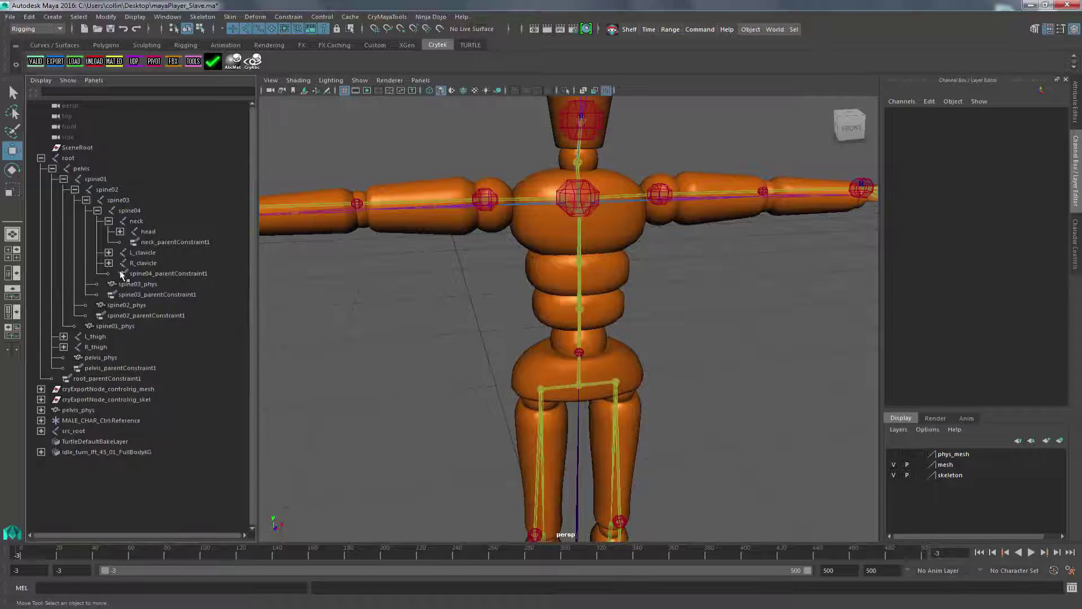
pyautogui.click(158, 253)
pyautogui.keyDown('alt'); pyautogui.moveTo(719, 300); pyautogui.dragTo(707, 298, button='right'); pyautogui.keyUp('alt')
pyautogui.keyDown('alt'); pyautogui.moveTo(707, 298); pyautogui.dragTo(658, 365, button='middle'); pyautogui.keyUp('alt')
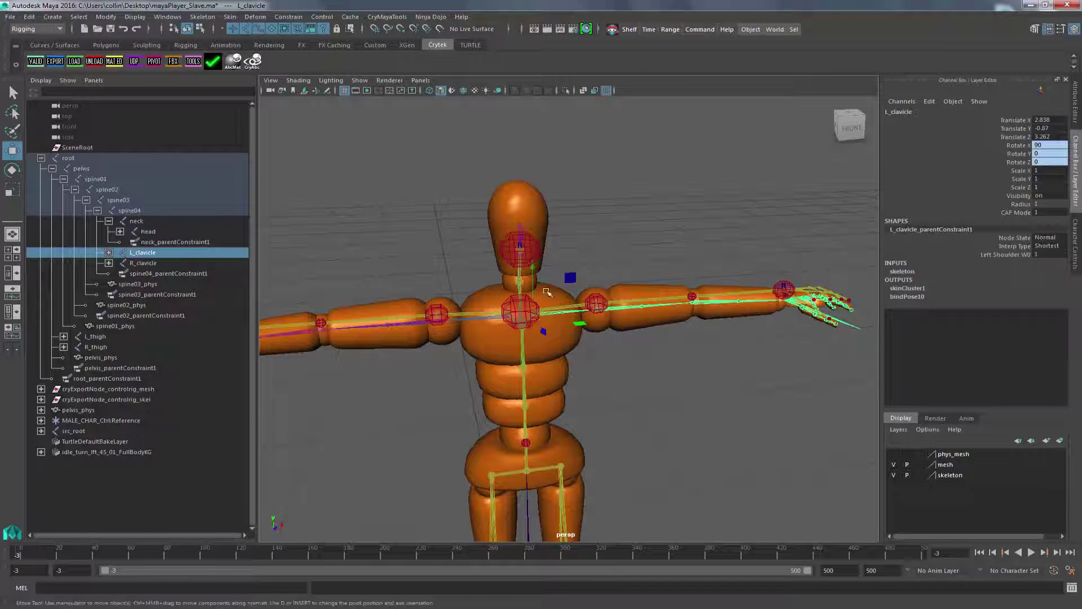
pyautogui.moveTo(533, 285); pyautogui.dragTo(608, 249)
pyautogui.keyDown('alt'); pyautogui.moveTo(604, 320); pyautogui.dragTo(449, 305, button='middle'); pyautogui.keyUp('alt')
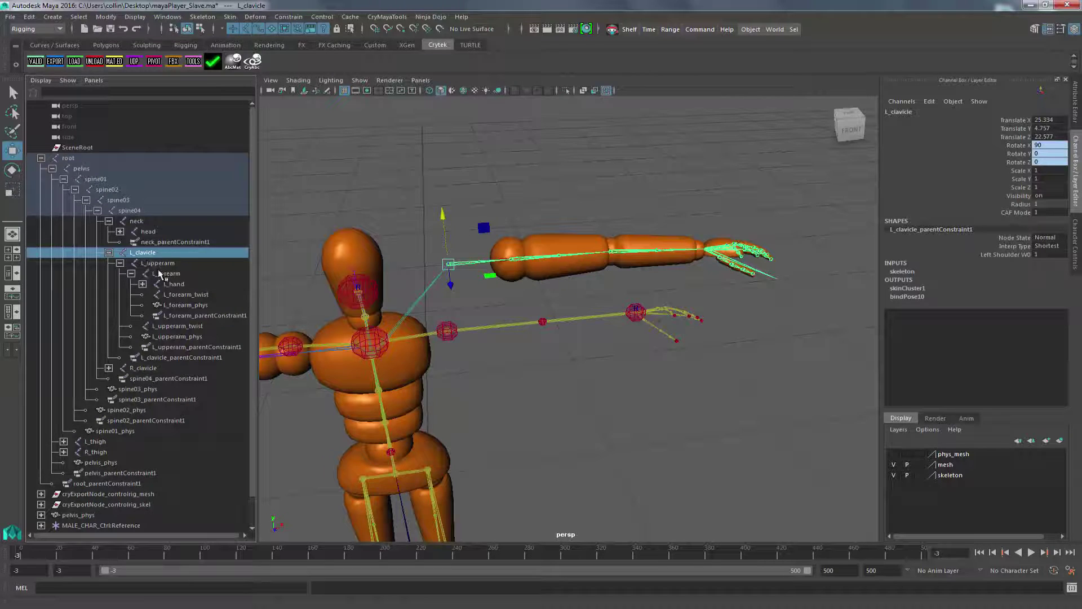
# Move L_forearm outward along the arm, away from the upper arm, to about translate X 81.1
pyautogui.click(159, 272)
pyautogui.moveTo(659, 249); pyautogui.dragTo(846, 250)
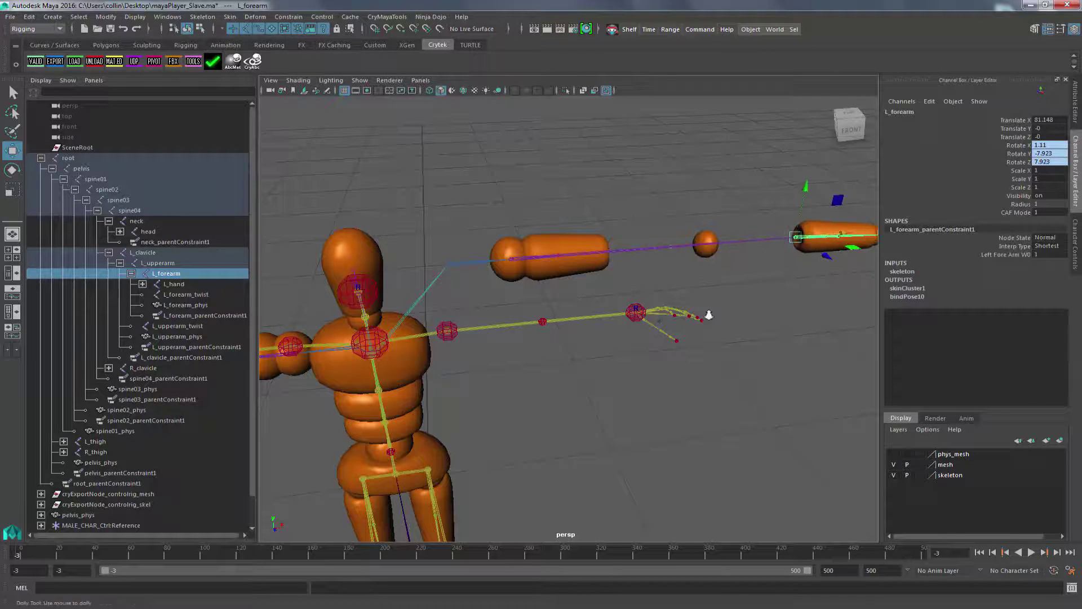
pyautogui.keyDown('alt'); pyautogui.moveTo(708, 314); pyautogui.dragTo(690, 295, button='right'); pyautogui.keyUp('alt')
pyautogui.keyDown('alt'); pyautogui.moveTo(689, 295); pyautogui.dragTo(640, 293); pyautogui.keyUp('alt')
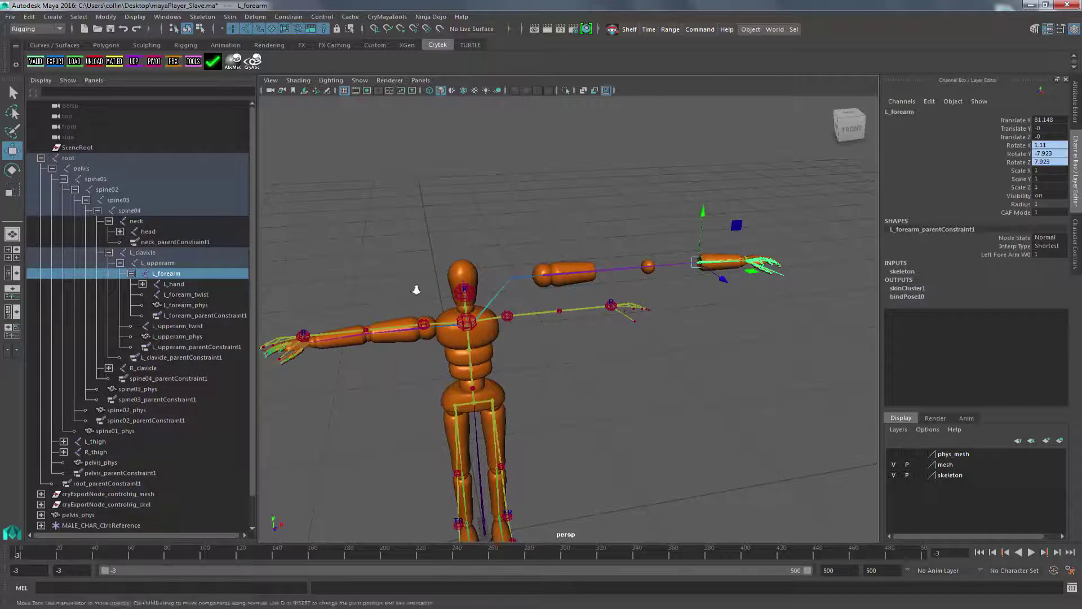
pyautogui.keyDown('alt'); pyautogui.moveTo(415, 290); pyautogui.dragTo(462, 323, button='right'); pyautogui.keyUp('alt')
pyautogui.keyDown('alt'); pyautogui.moveTo(462, 323); pyautogui.dragTo(534, 336, button='middle'); pyautogui.keyUp('alt')
# Move the head joint up off the neck to about translate X 34, Y -7.8, and clear the selection
pyautogui.click(156, 233)
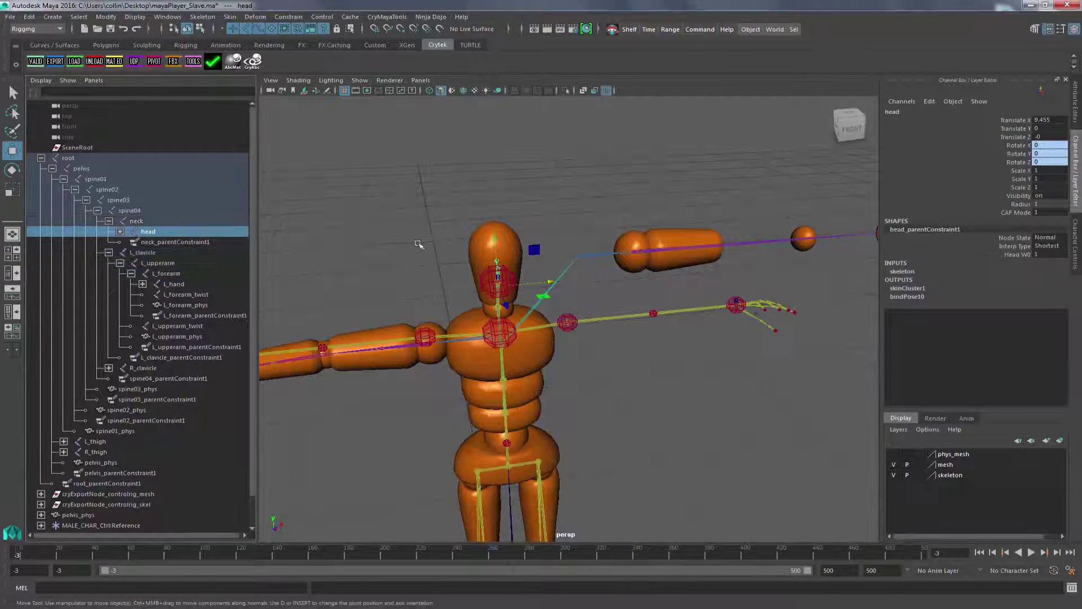
pyautogui.moveTo(498, 242); pyautogui.dragTo(507, 147)
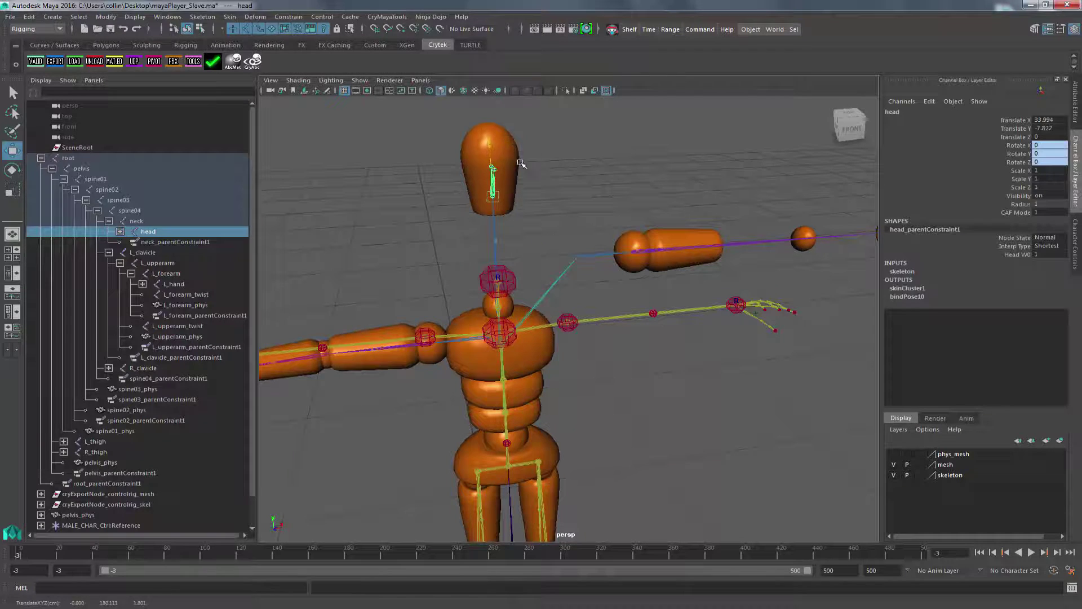
pyautogui.click(778, 435)
pyautogui.keyDown('alt'); pyautogui.moveTo(777, 435); pyautogui.dragTo(690, 419, button='right'); pyautogui.keyUp('alt')
pyautogui.keyDown('alt'); pyautogui.moveTo(690, 419); pyautogui.dragTo(698, 421); pyautogui.keyUp('alt')
pyautogui.keyDown('alt'); pyautogui.moveTo(698, 421); pyautogui.dragTo(699, 307, button='middle'); pyautogui.keyUp('alt')
pyautogui.keyDown('alt'); pyautogui.moveTo(699, 307); pyautogui.dragTo(687, 294); pyautogui.keyUp('alt')
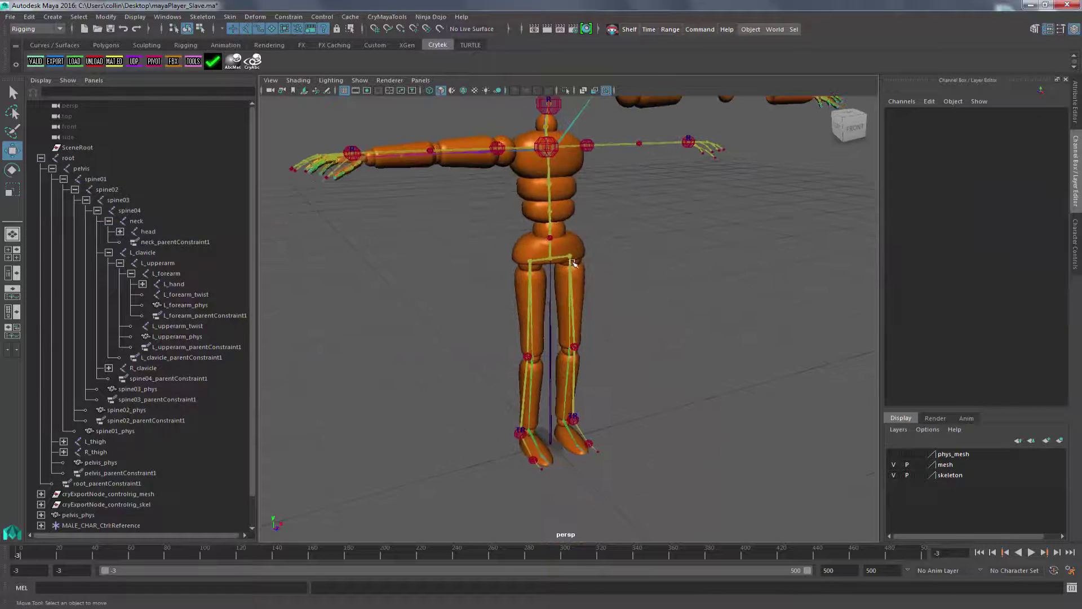
# Move the L_thigh joint sideways away from the pelvis to about translate Z 49.3
pyautogui.scroll(-1, 104, 371)
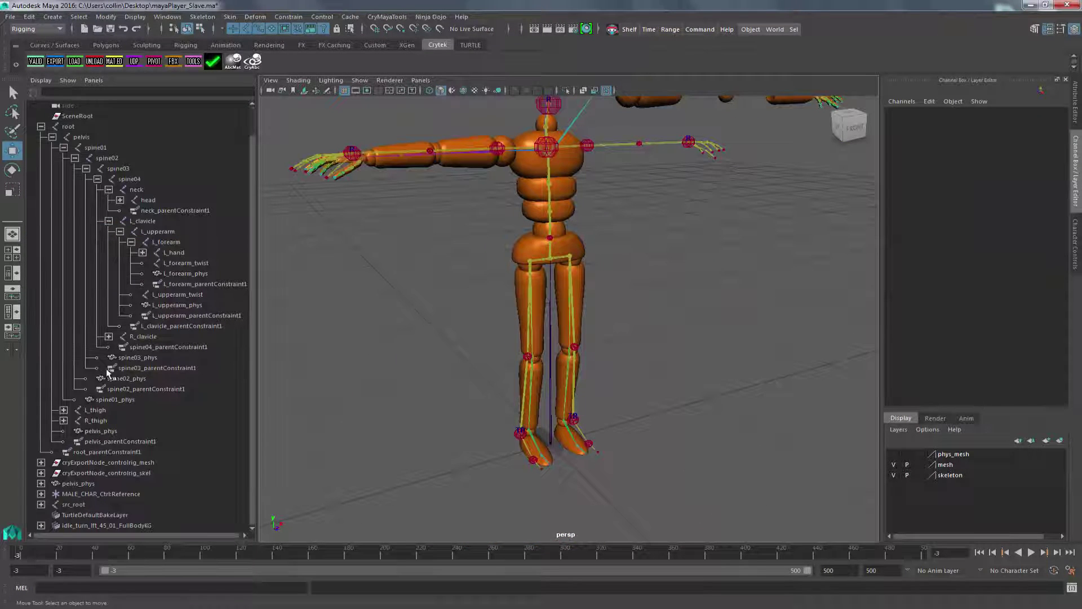
pyautogui.click(74, 410)
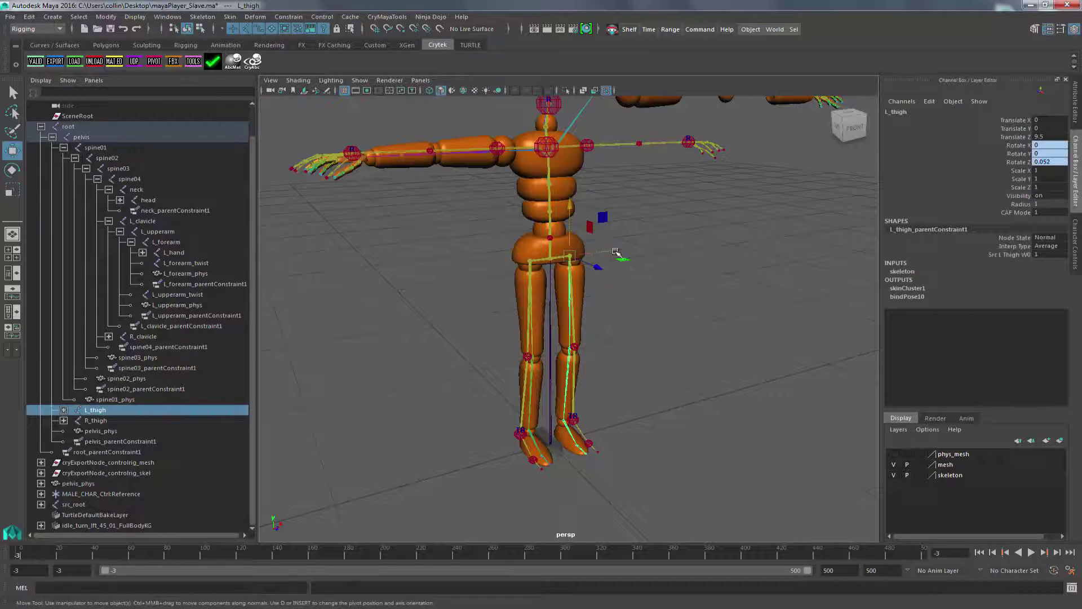
pyautogui.moveTo(619, 258); pyautogui.dragTo(695, 251)
# Expand L_thigh, move the L_foot joint down and outward away from the calf, and clear the selection
pyautogui.keyDown('shift'); pyautogui.click(65, 410); pyautogui.keyUp('shift')
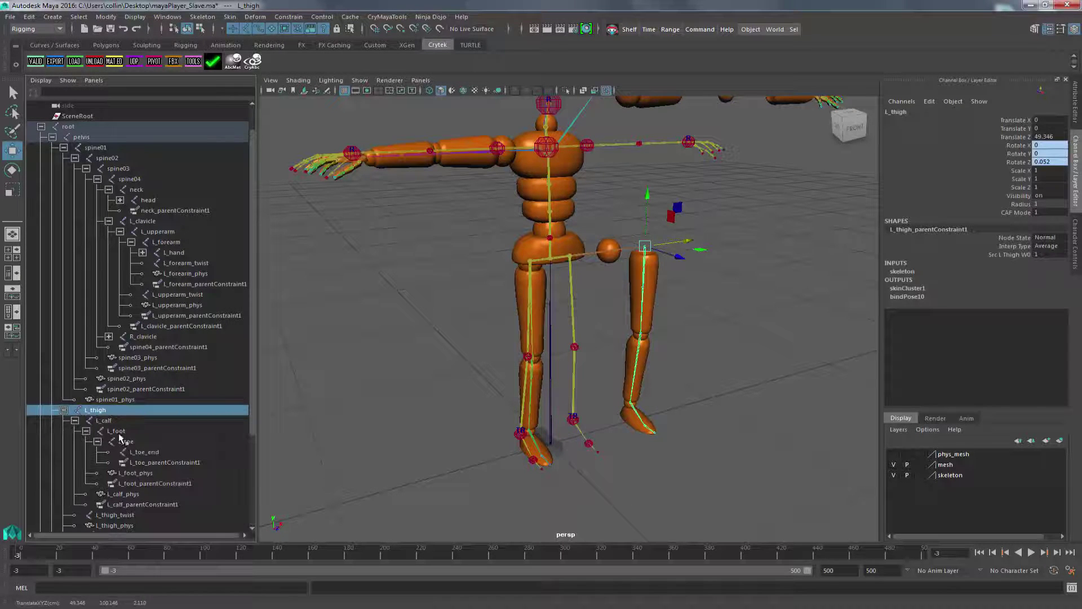
pyautogui.click(118, 432)
pyautogui.moveTo(661, 425); pyautogui.dragTo(688, 459)
pyautogui.click(810, 467)
# Play the animation from frame -3 with the whole character in view and stop it at frame 11
pyautogui.scroll(-2, 693, 454)
pyautogui.keyDown('alt'); pyautogui.moveTo(696, 451); pyautogui.dragTo(756, 501, button='middle'); pyautogui.keyUp('alt')
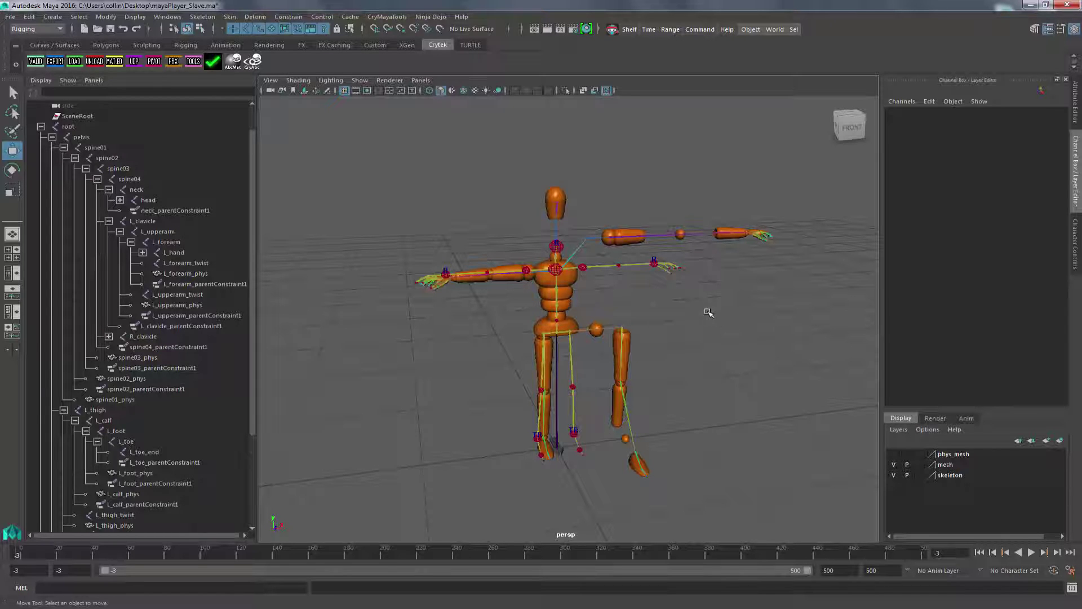
pyautogui.keyDown('alt'); pyautogui.moveTo(708, 312); pyautogui.dragTo(736, 350, button='right'); pyautogui.keyUp('alt')
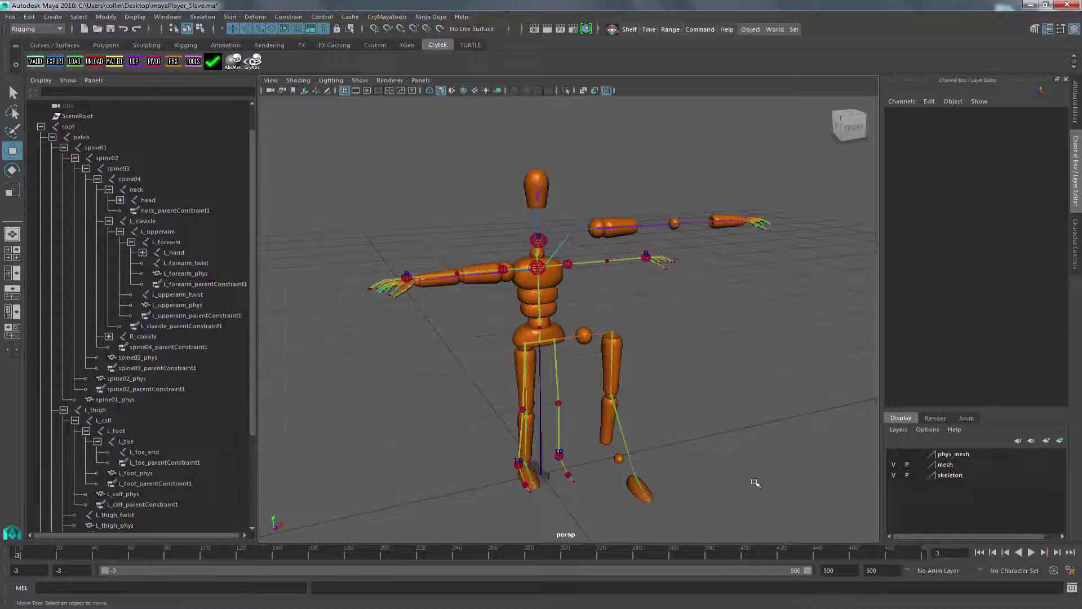
pyautogui.hotkey('alt', 'v')
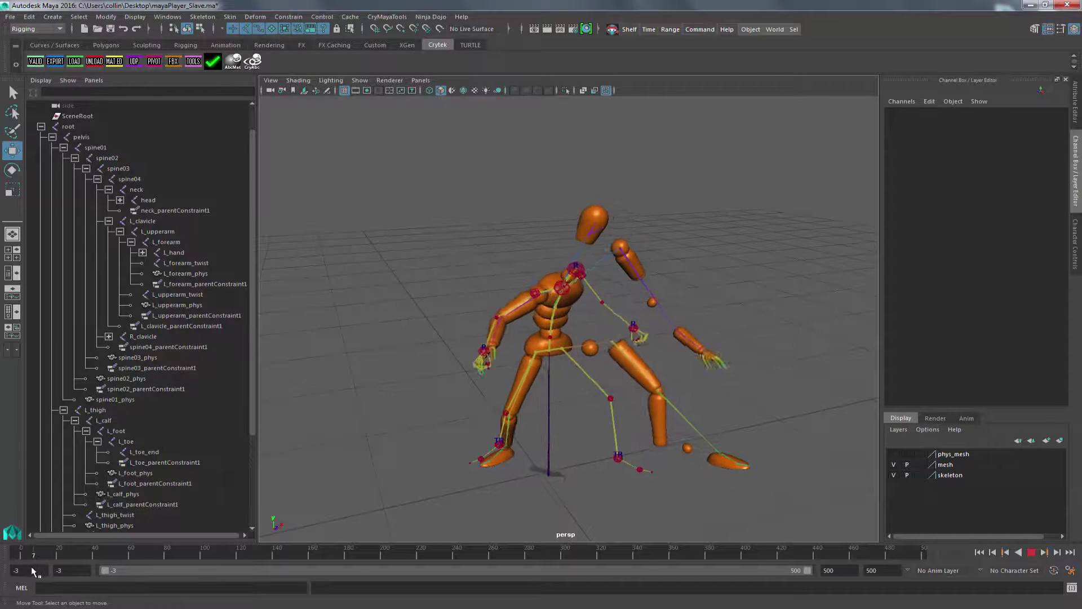
pyautogui.hotkey('alt', 'v')
# Examine the frame 11 pose from several angles, comparing the displaced head, left arm and left leg joints with the source skeleton
pyautogui.keyDown('alt'); pyautogui.moveTo(605, 379); pyautogui.dragTo(515, 355); pyautogui.keyUp('alt')
pyautogui.keyDown('alt'); pyautogui.moveTo(516, 355); pyautogui.dragTo(592, 309, button='right'); pyautogui.keyUp('alt')
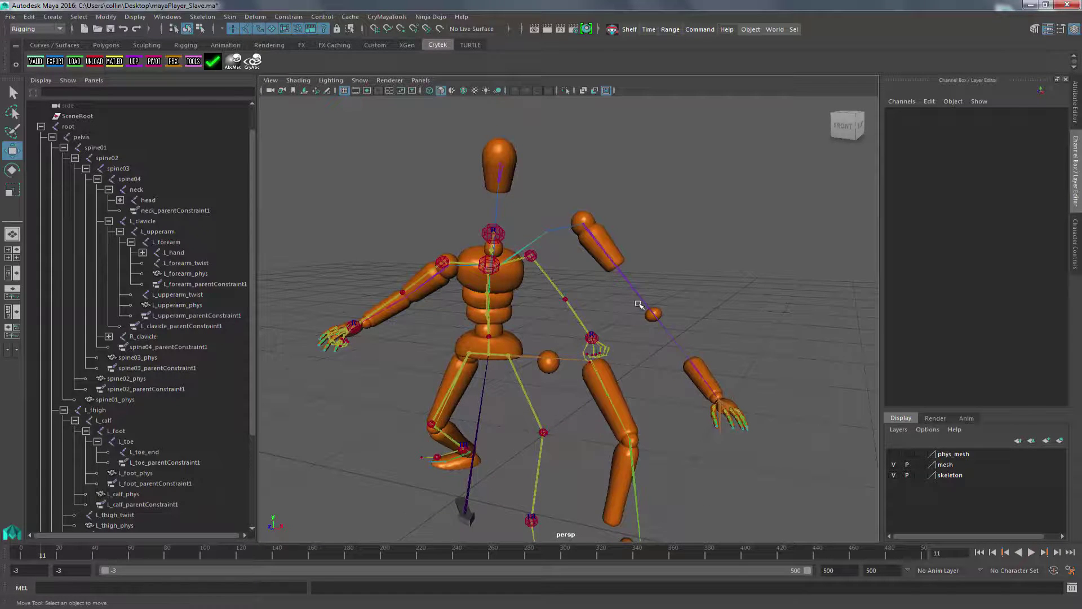
pyautogui.keyDown('alt'); pyautogui.moveTo(673, 291); pyautogui.dragTo(587, 184); pyautogui.keyUp('alt')
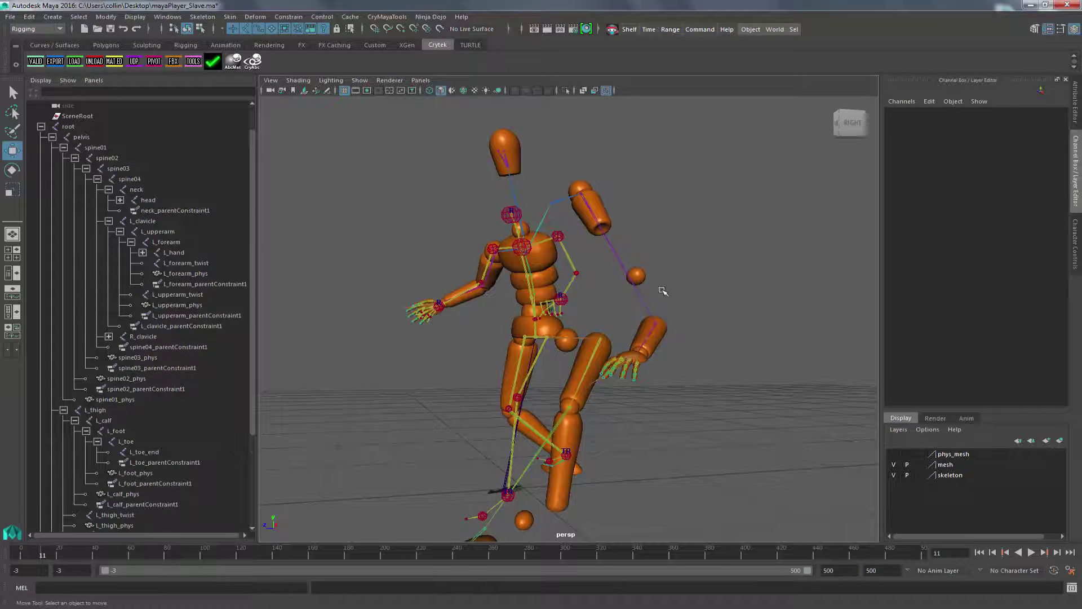
pyautogui.keyDown('alt'); pyautogui.moveTo(662, 291); pyautogui.dragTo(684, 304); pyautogui.keyUp('alt')
pyautogui.keyDown('alt'); pyautogui.moveTo(711, 349); pyautogui.dragTo(741, 356); pyautogui.keyUp('alt')
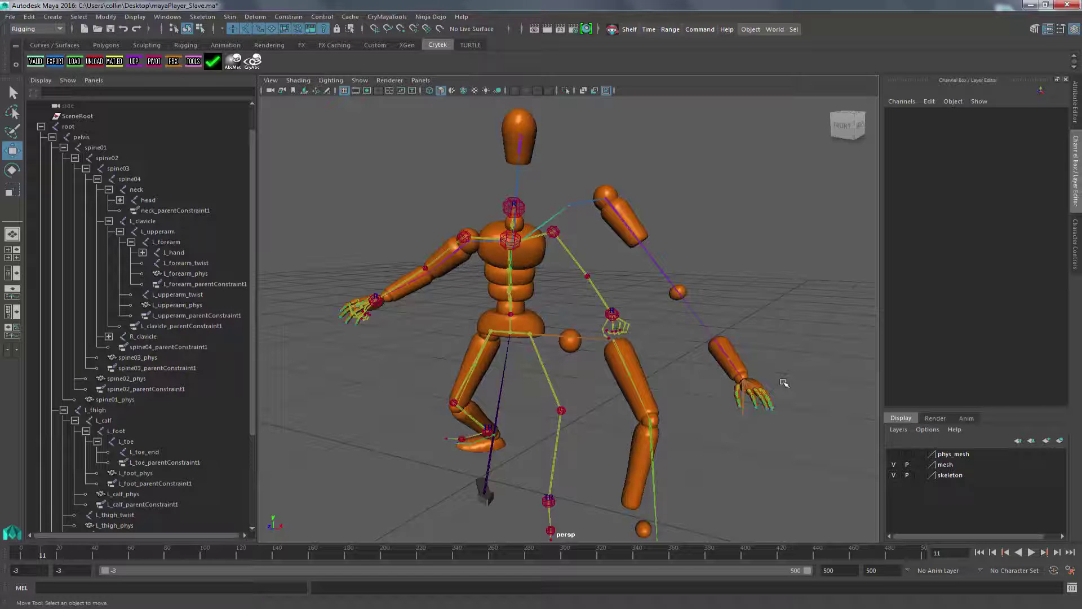
pyautogui.keyDown('alt'); pyautogui.moveTo(784, 383); pyautogui.dragTo(716, 378, button='right'); pyautogui.keyUp('alt')
pyautogui.keyDown('alt'); pyautogui.moveTo(717, 378); pyautogui.dragTo(781, 386); pyautogui.keyUp('alt')
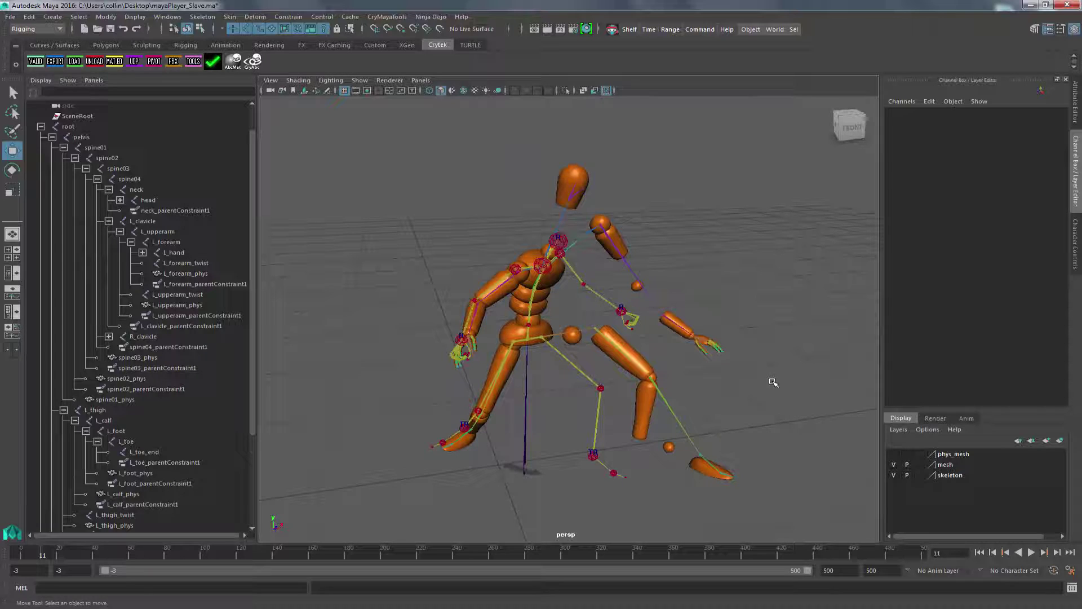